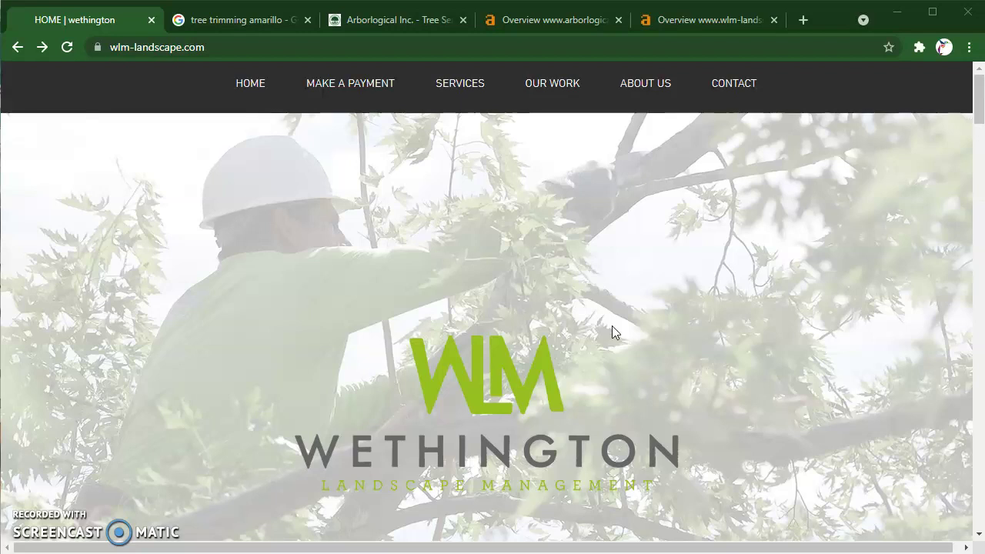
Step: Open the wlm-landscape.com Tree Care page from the home page
scroll(646, 351, down, 1)
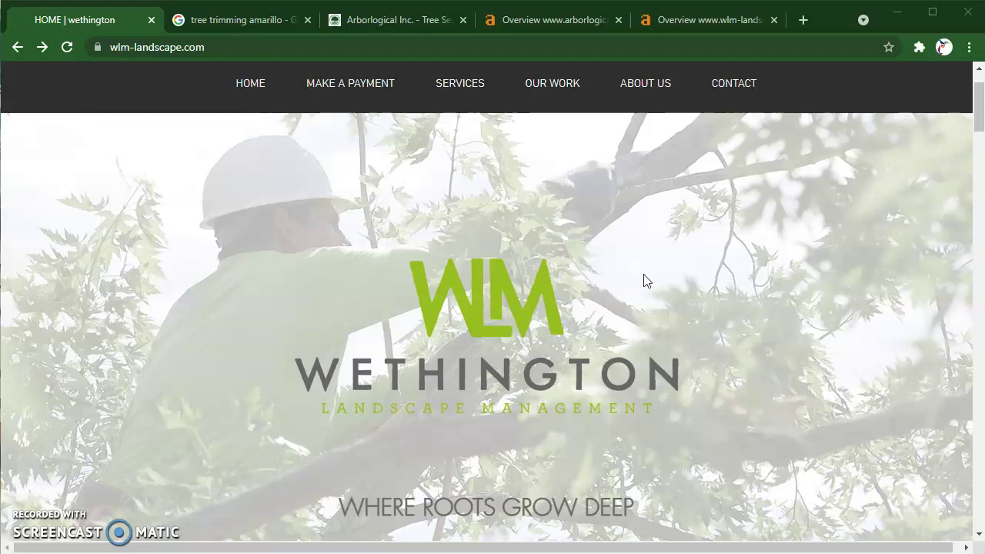
scroll(647, 277, up, 1)
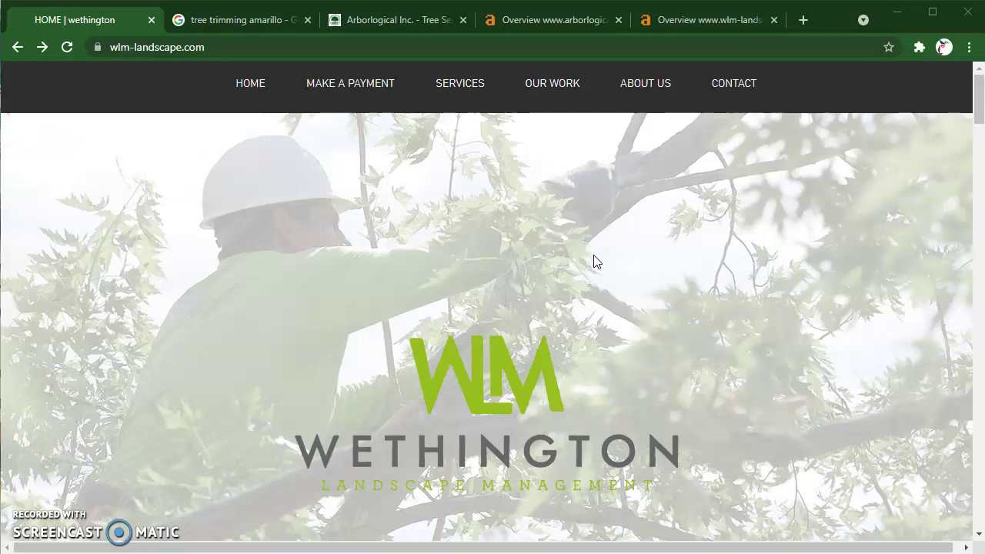
scroll(675, 279, down, 9)
scroll(675, 333, down, 5)
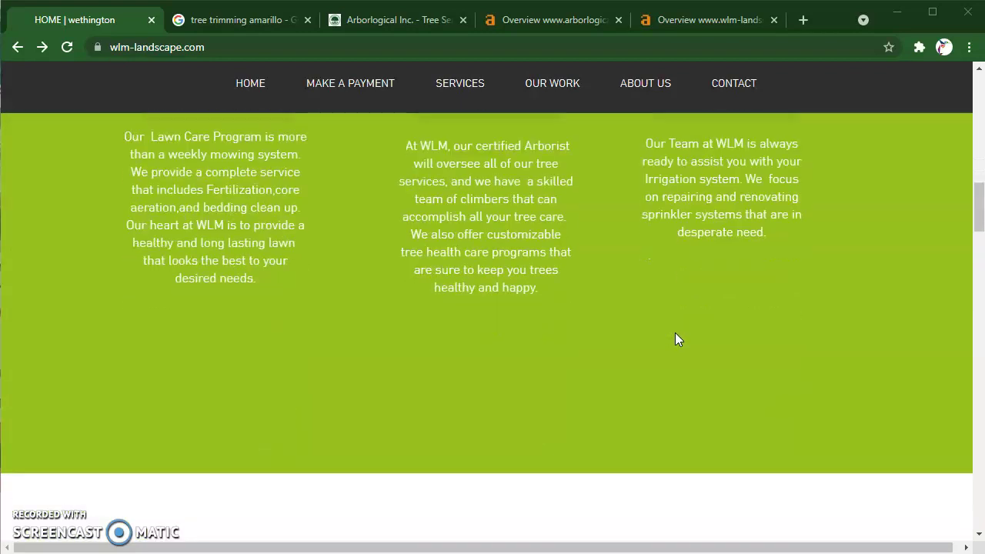
scroll(679, 345, up, 9)
scroll(680, 366, up, 4)
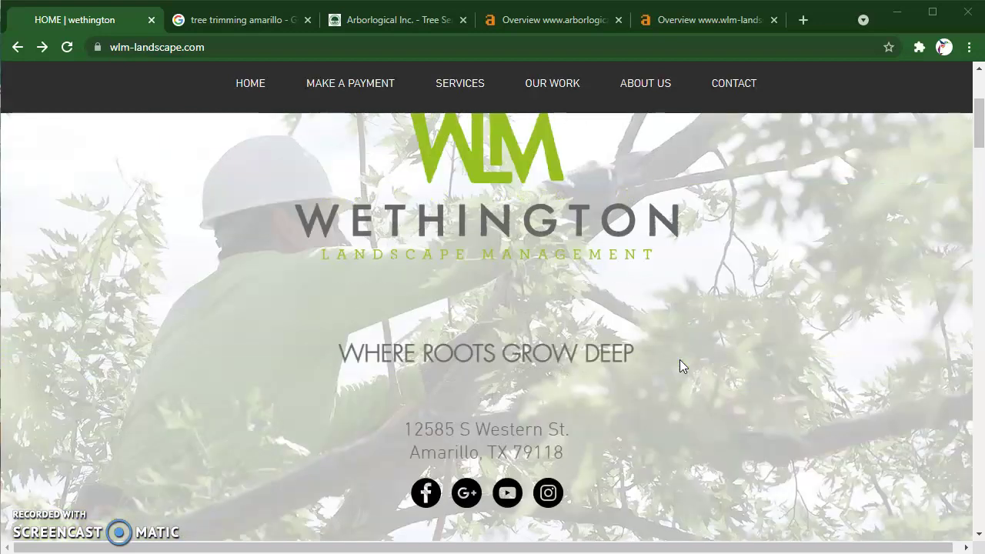
scroll(680, 366, down, 8)
scroll(676, 372, down, 3)
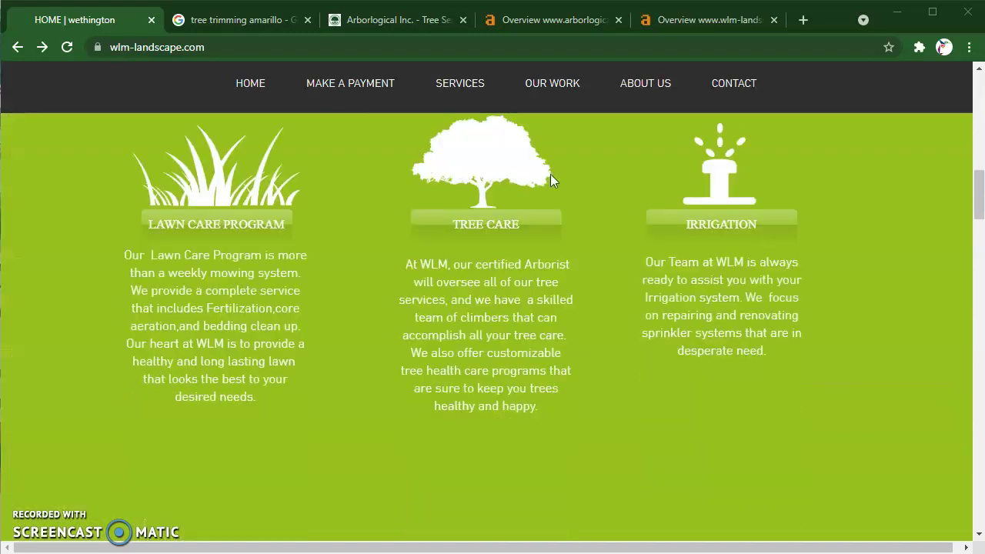
scroll(535, 318, down, 3)
scroll(561, 352, up, 3)
click(493, 224)
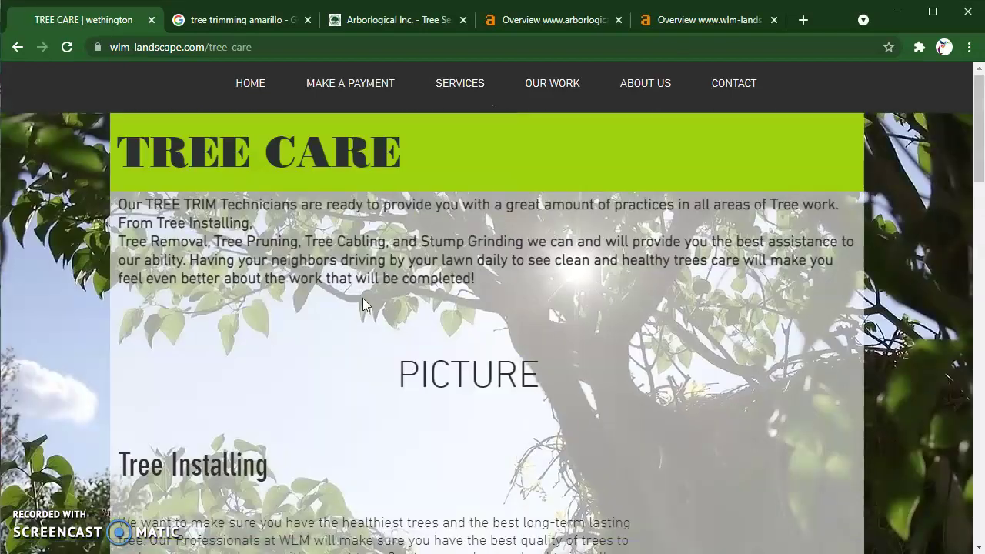
scroll(273, 291, down, 5)
scroll(273, 291, up, 2)
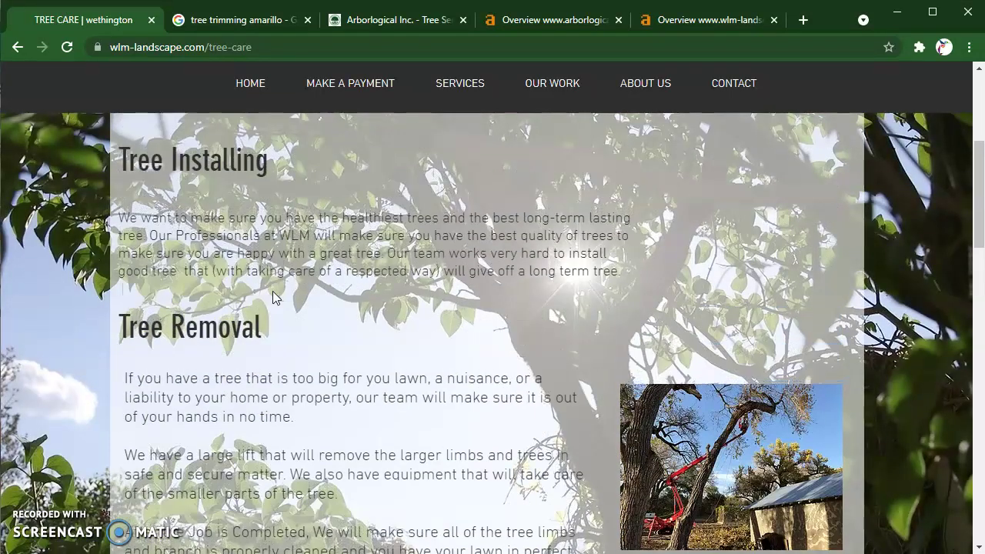
Step: Highlight the Tree Installing and Tree Removal descriptions on the Tree Care page
triple_click(273, 291)
click(439, 385)
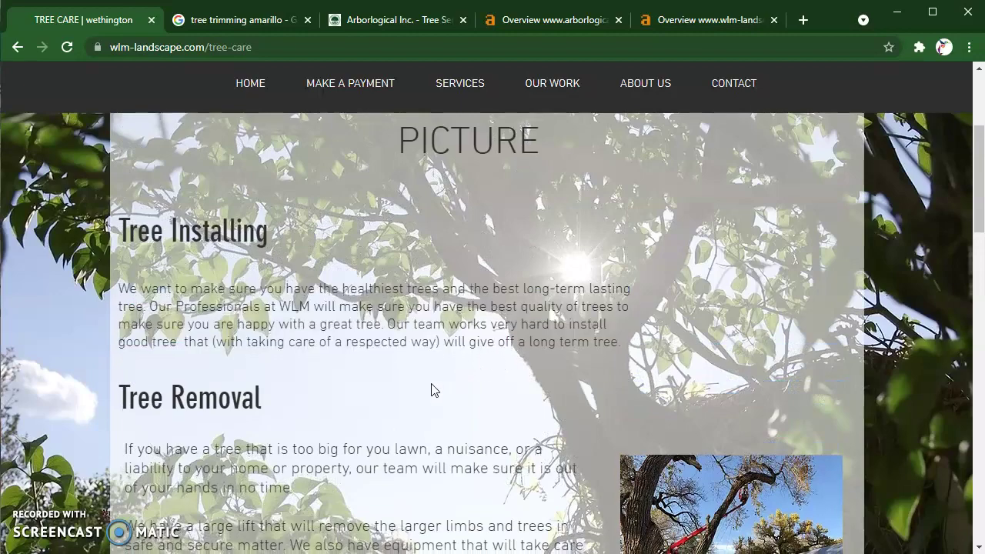
scroll(419, 379, down, 2)
scroll(413, 376, down, 2)
scroll(413, 376, up, 3)
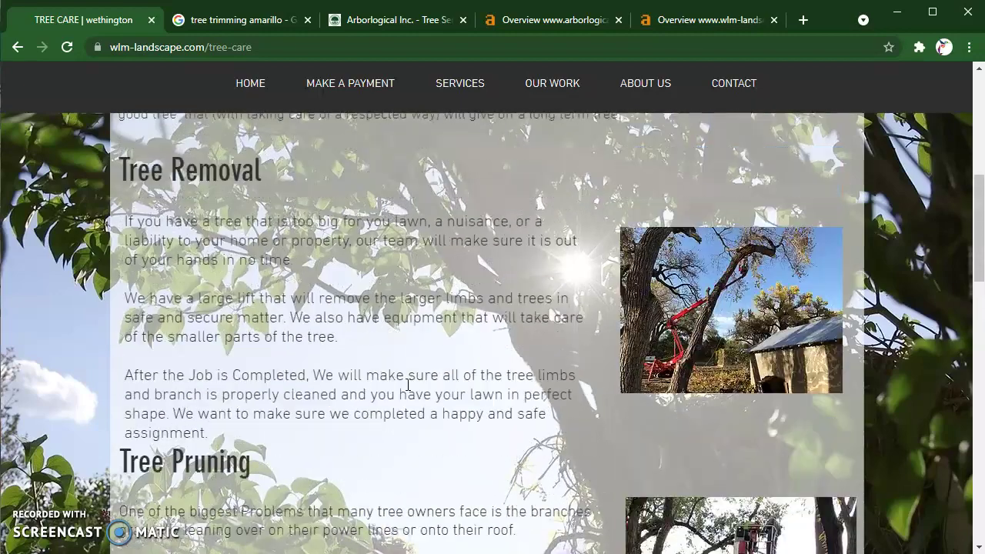
drag(121, 158, 396, 270)
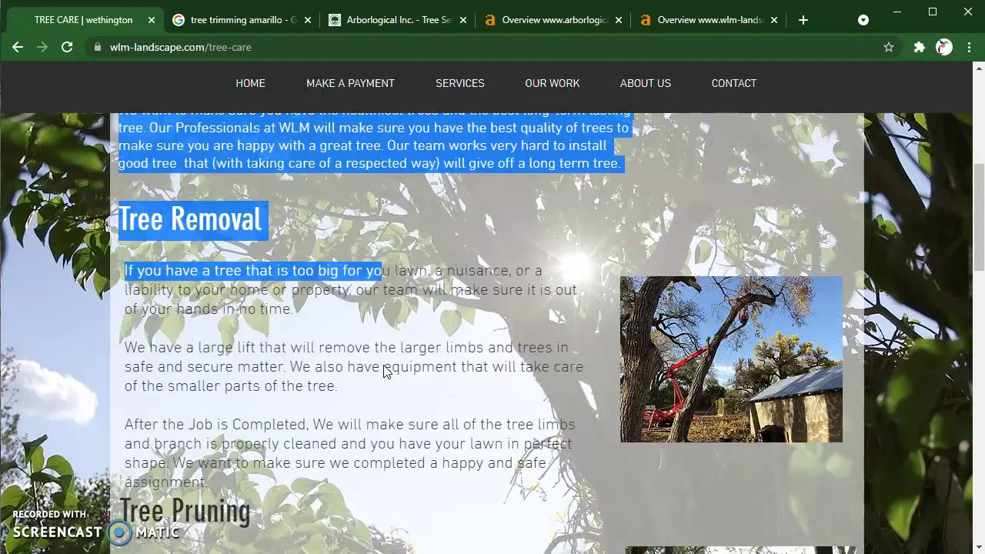
click(384, 366)
Step: Read the remaining tree services down to Emergency Services
scroll(385, 366, down, 4)
scroll(385, 366, down, 5)
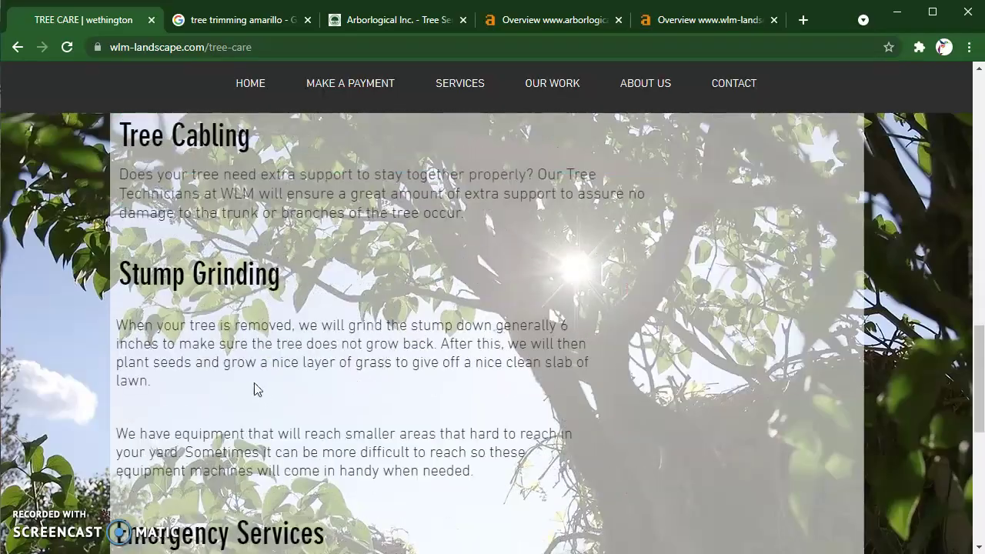
scroll(383, 368, down, 4)
scroll(379, 395, up, 3)
scroll(379, 394, up, 12)
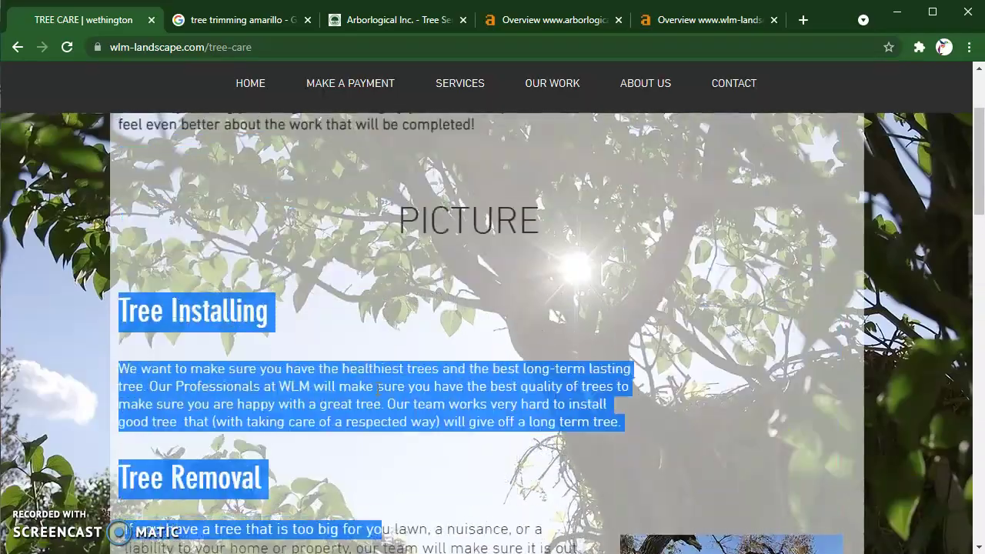
scroll(377, 385, down, 4)
scroll(377, 382, down, 10)
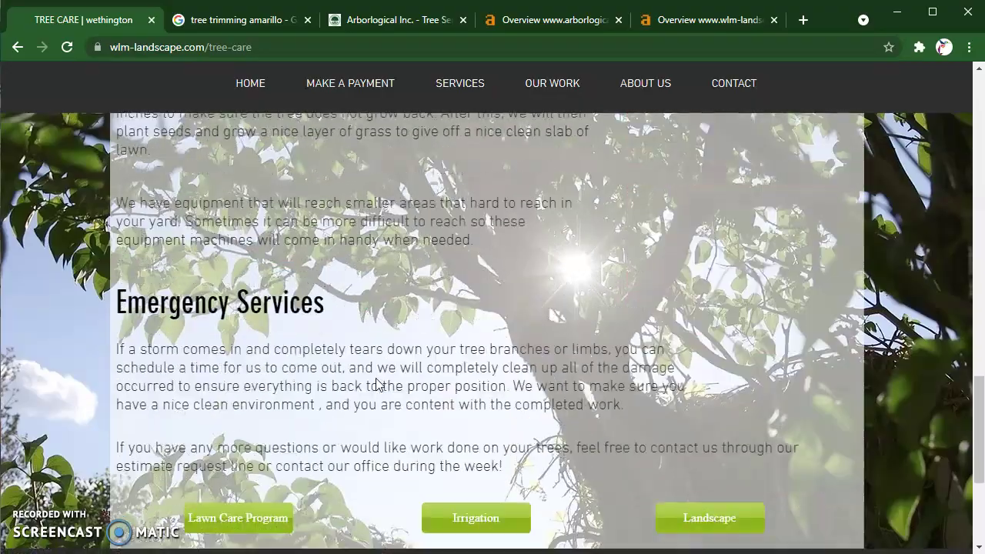
scroll(434, 358, up, 2)
scroll(435, 362, up, 15)
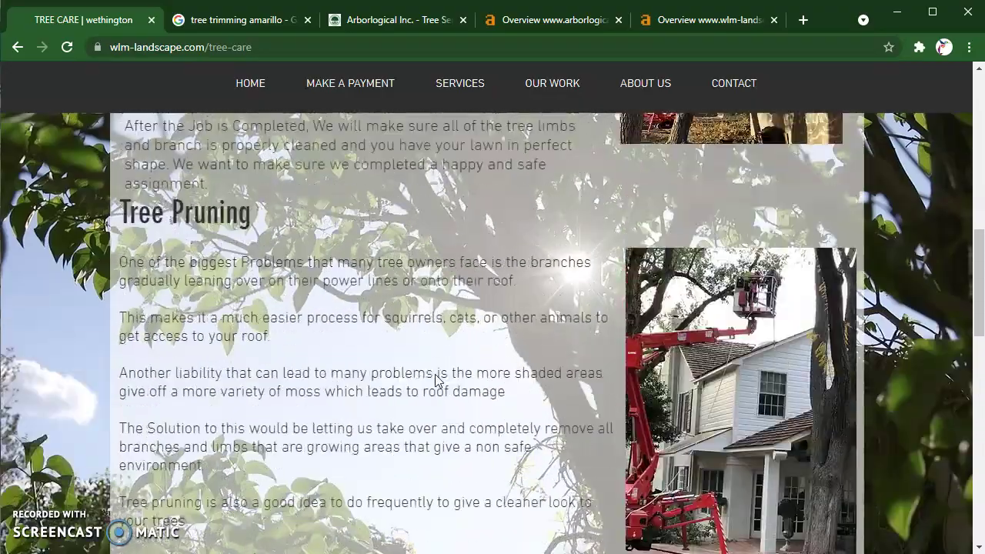
mouse_move(457, 91)
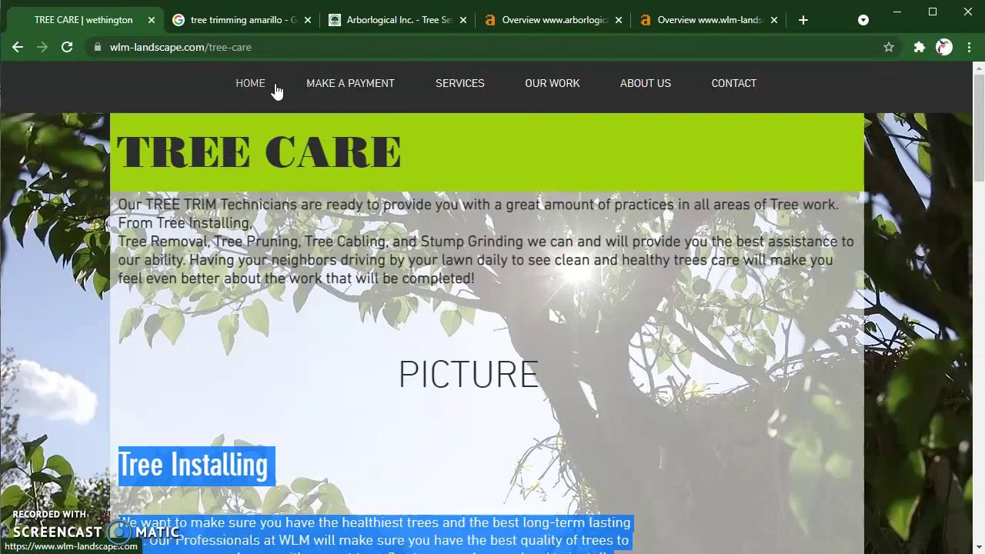
Step: Go back to the wlm-landscape.com home page and browse its Wethington Landscape Management content
click(250, 83)
scroll(439, 370, down, 5)
scroll(442, 389, down, 15)
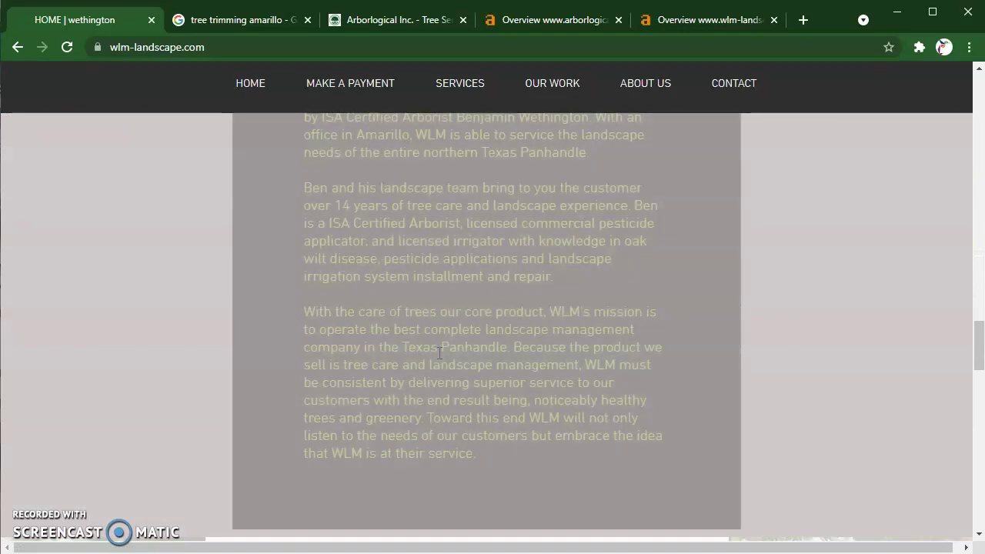
scroll(440, 353, down, 3)
scroll(438, 356, up, 4)
drag(314, 176, 580, 423)
scroll(590, 488, down, 3)
scroll(581, 423, down, 10)
scroll(580, 424, up, 20)
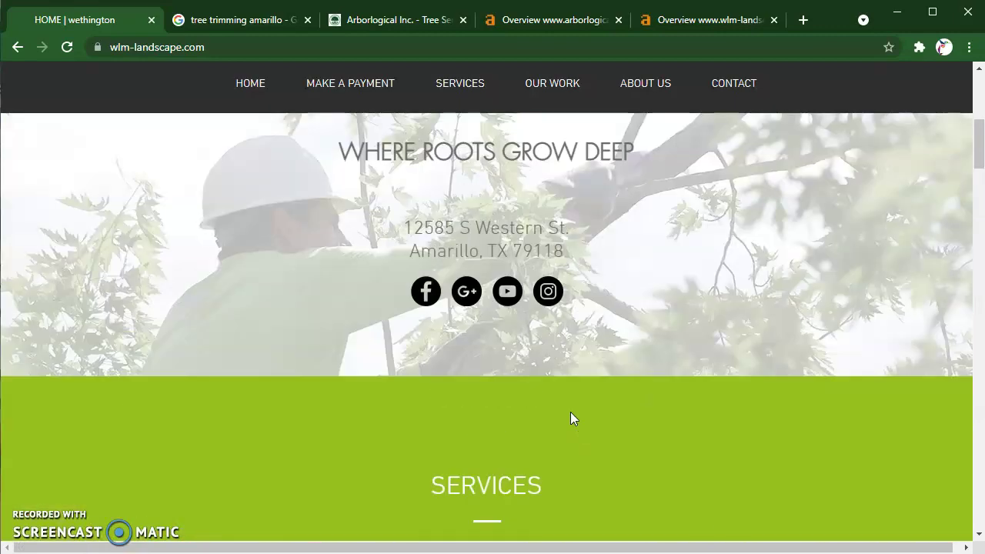
scroll(545, 376, up, 5)
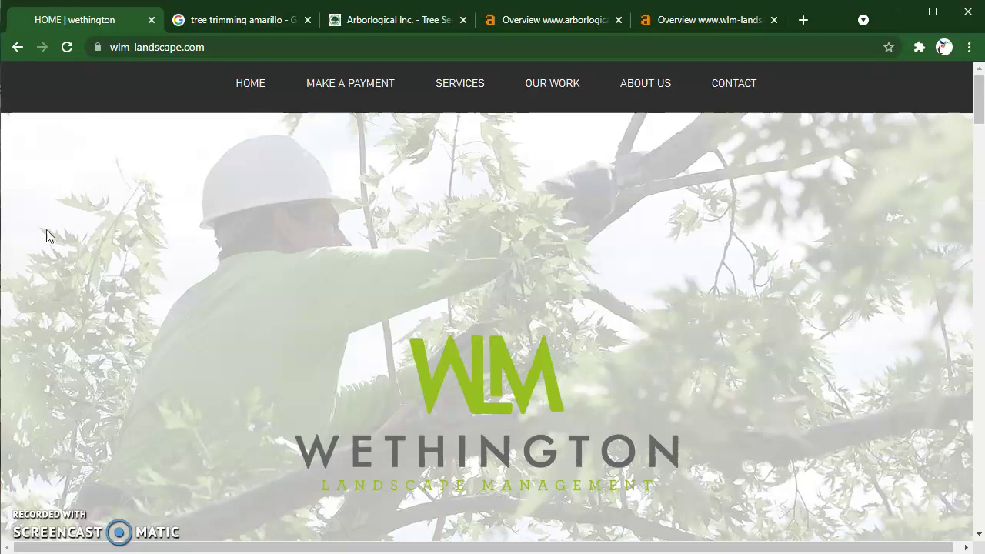
click(239, 19)
scroll(299, 304, up, 6)
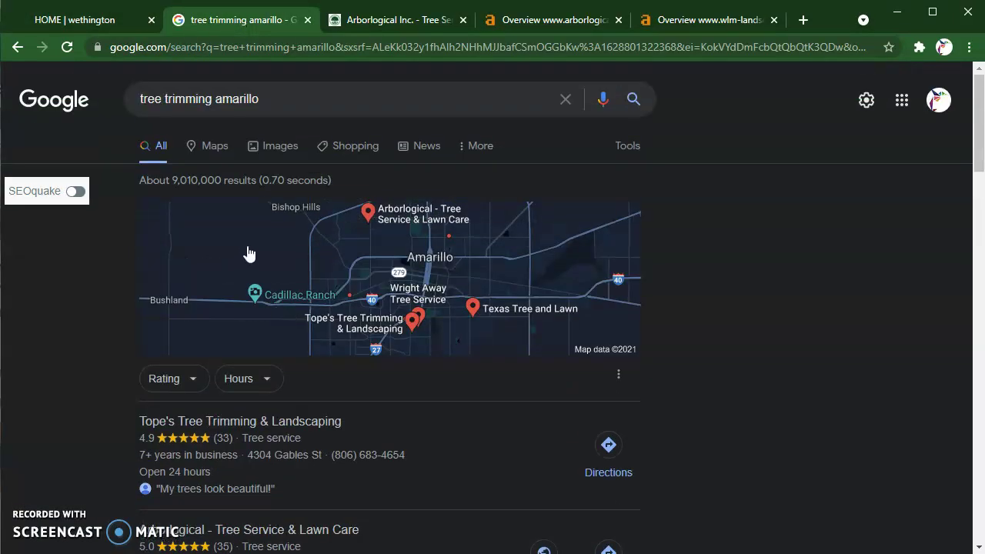
drag(311, 97, 65, 98)
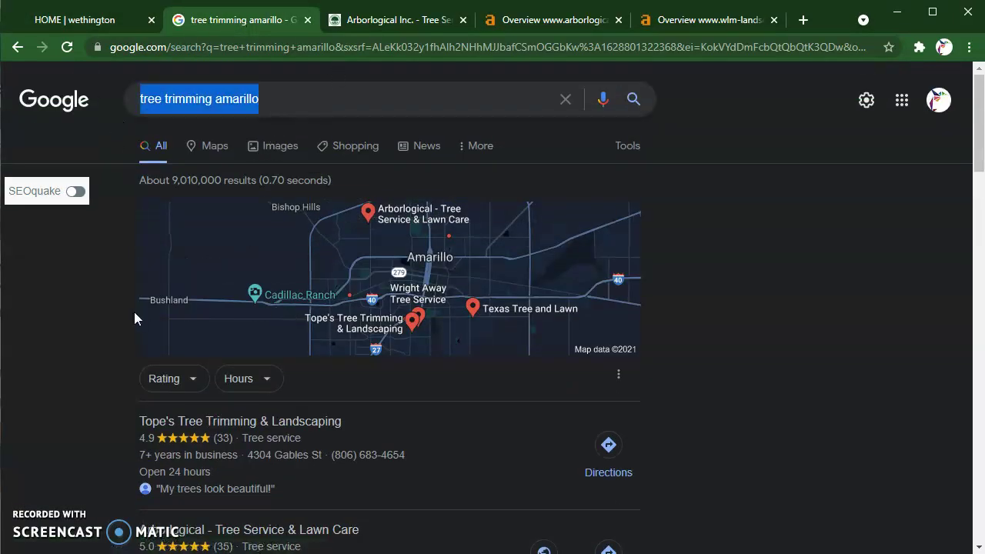
click(92, 302)
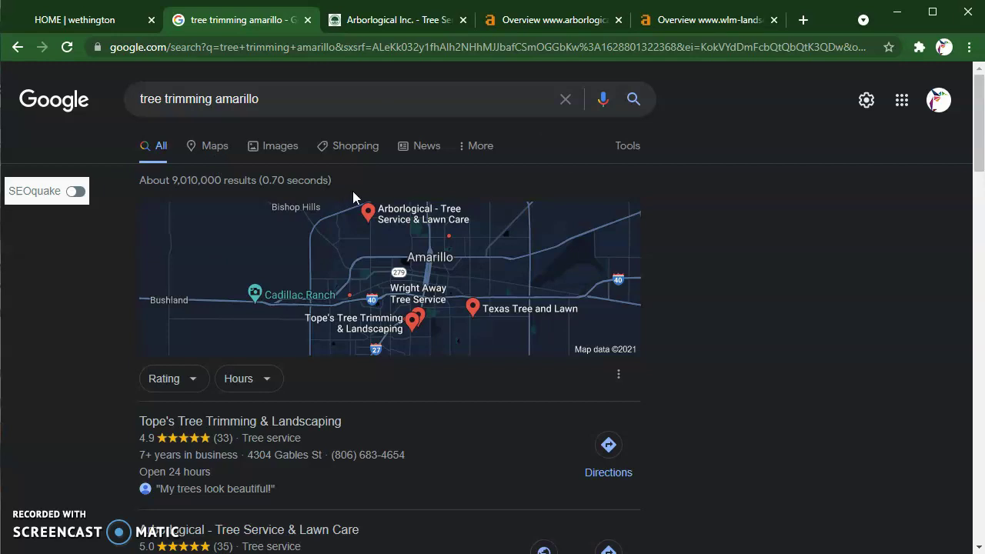
scroll(352, 201, down, 2)
scroll(187, 279, up, 2)
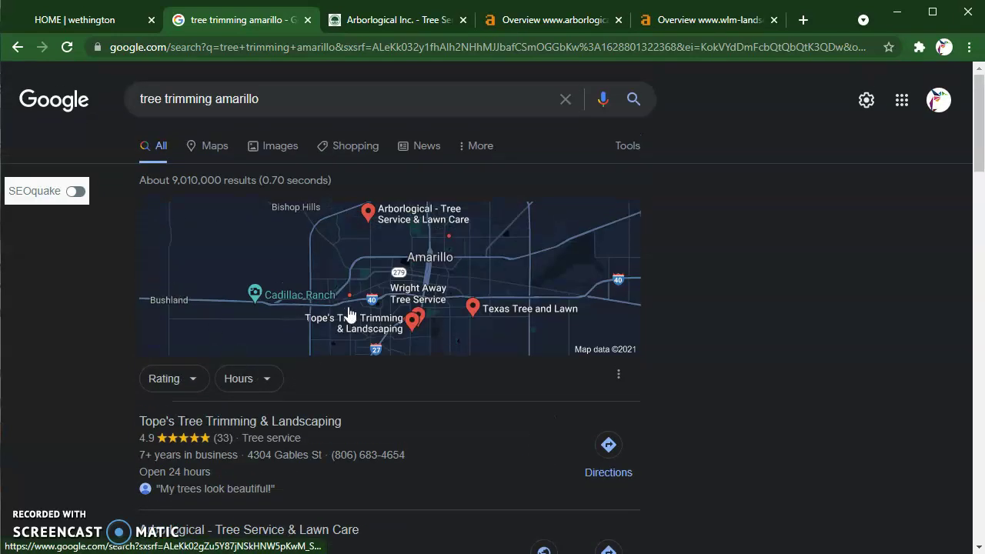
scroll(365, 323, down, 2)
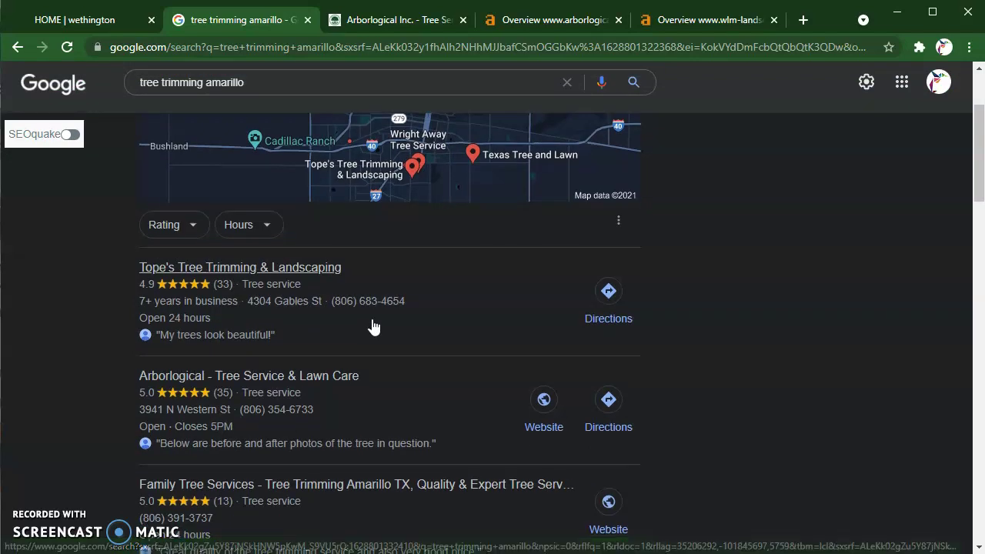
scroll(308, 289, up, 1)
scroll(385, 258, up, 1)
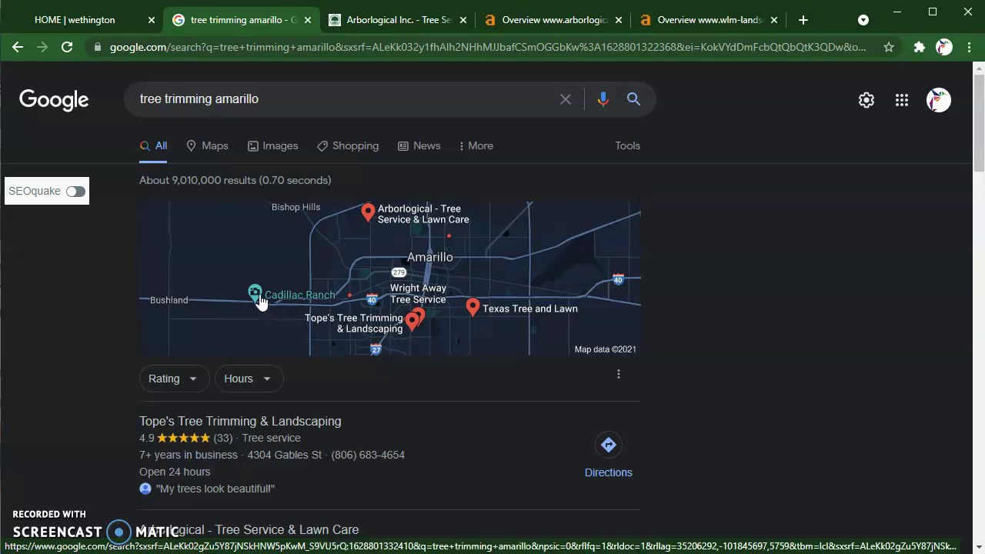
scroll(453, 330, down, 2)
scroll(385, 336, up, 1)
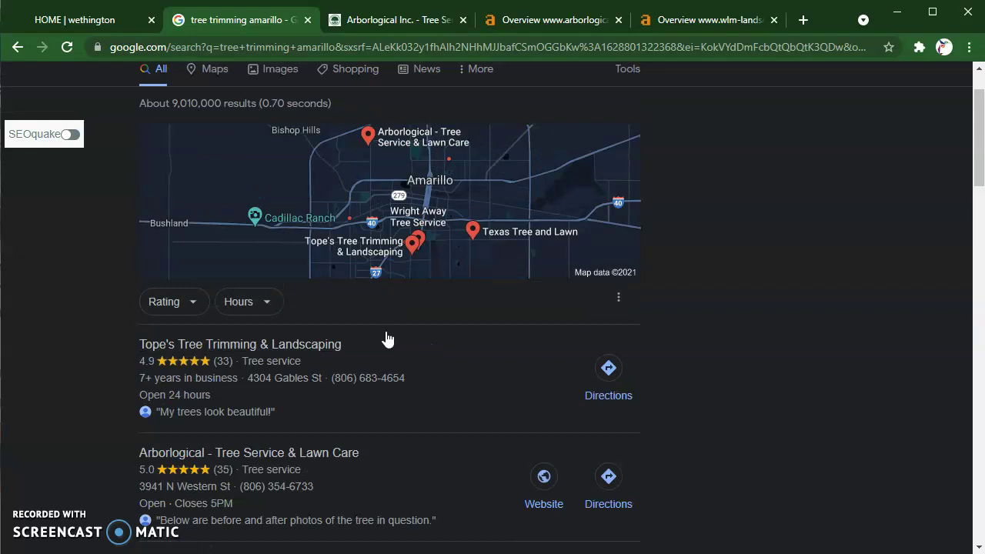
scroll(446, 240, down, 1)
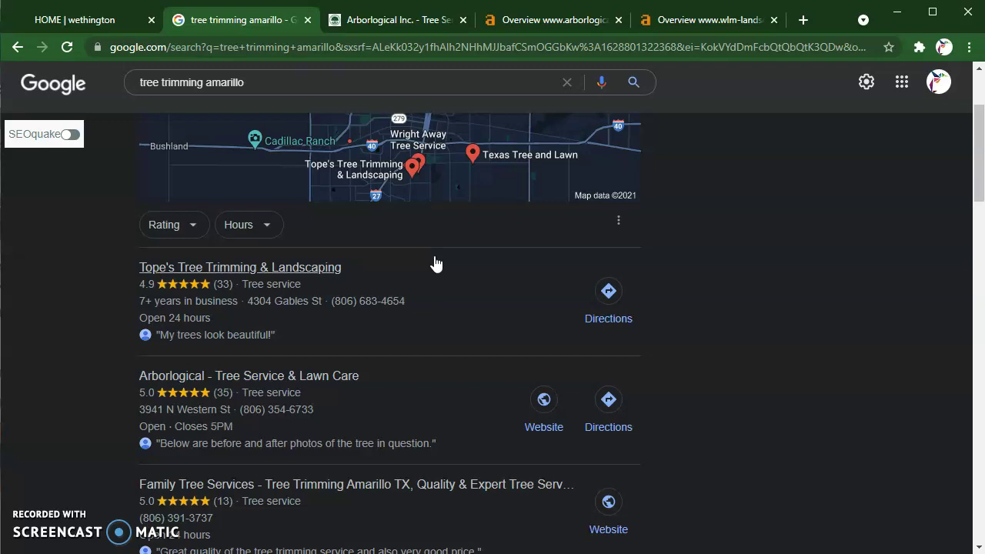
scroll(585, 391, down, 1)
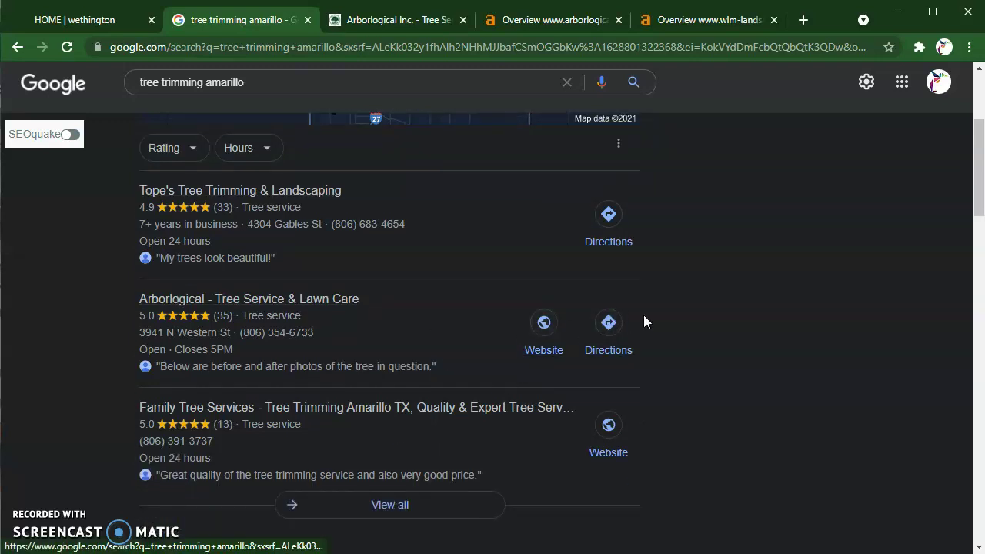
scroll(391, 401, up, 2)
scroll(391, 402, down, 2)
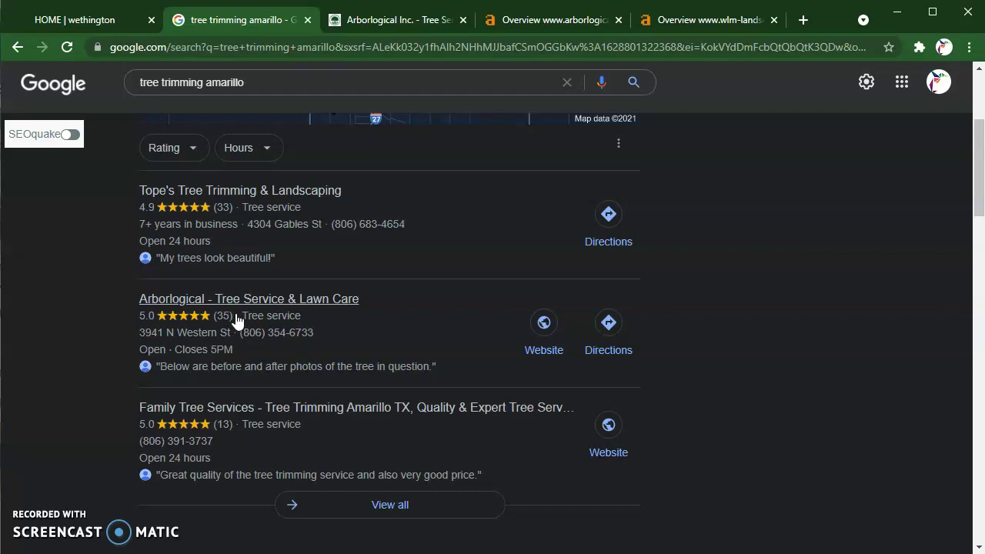
scroll(238, 318, up, 2)
scroll(351, 385, down, 4)
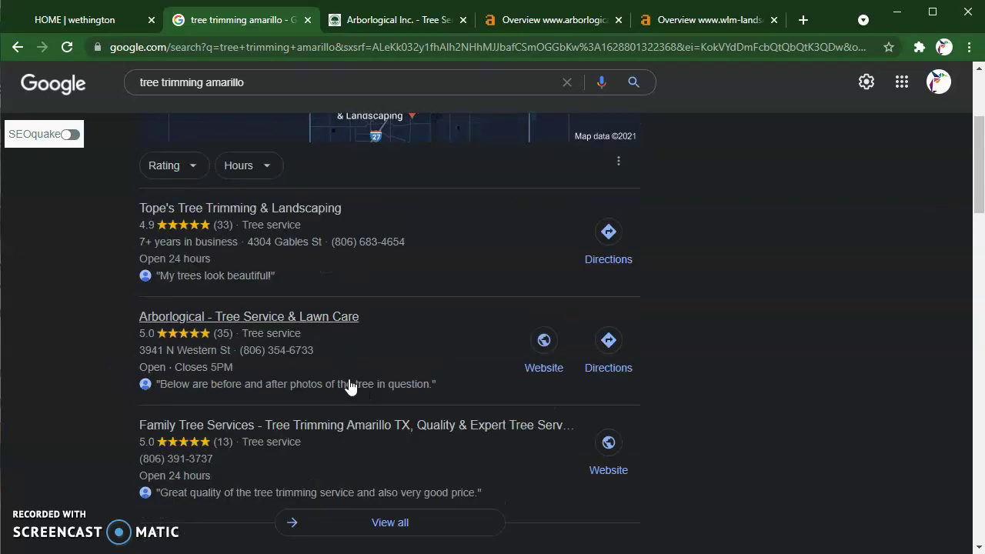
scroll(339, 365, down, 2)
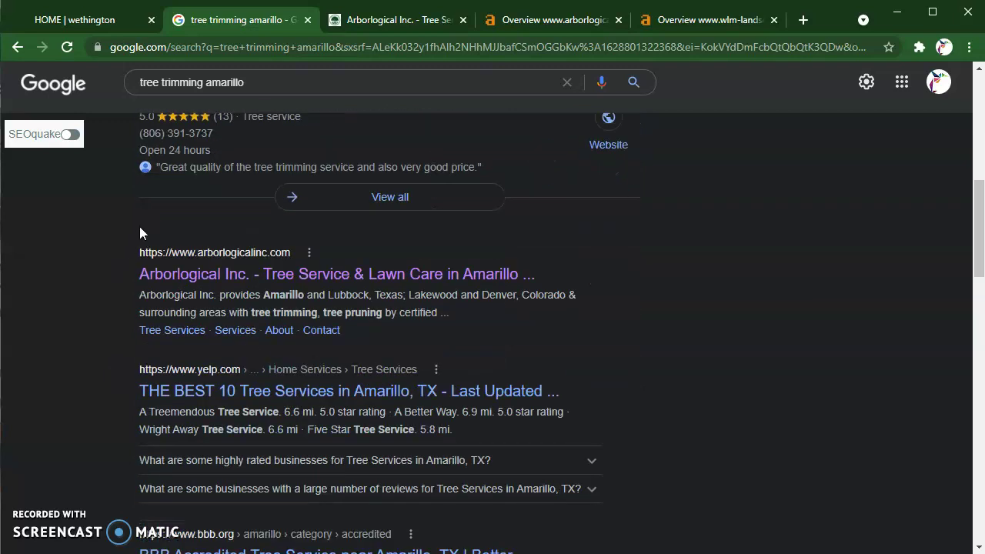
scroll(136, 229, down, 1)
drag(138, 165, 631, 401)
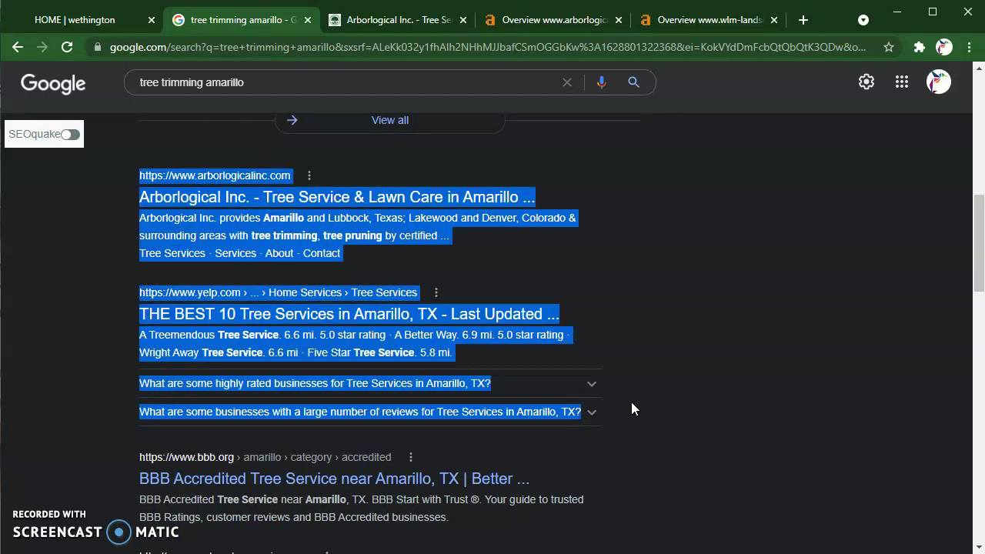
click(515, 234)
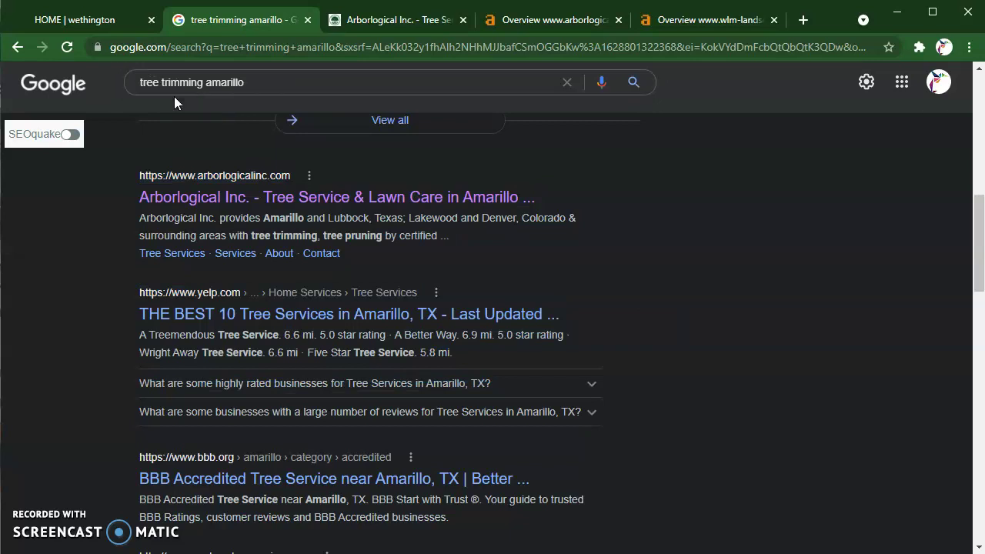
drag(112, 170, 604, 260)
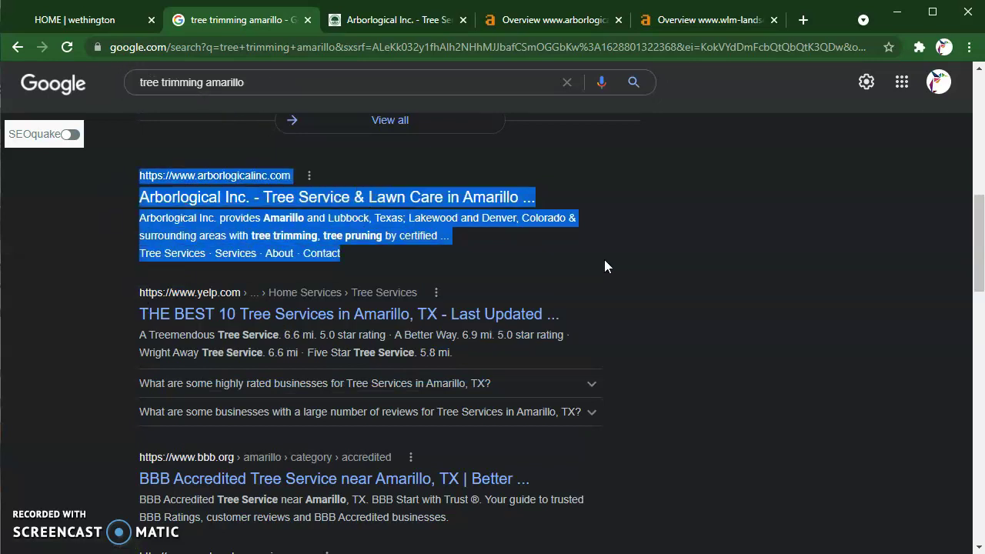
click(59, 316)
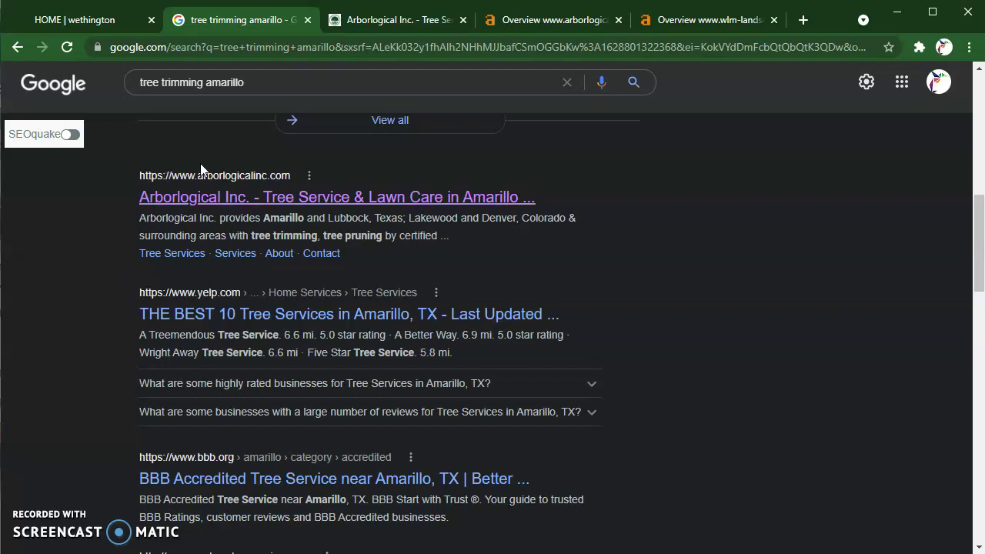
drag(135, 308, 780, 307)
click(779, 309)
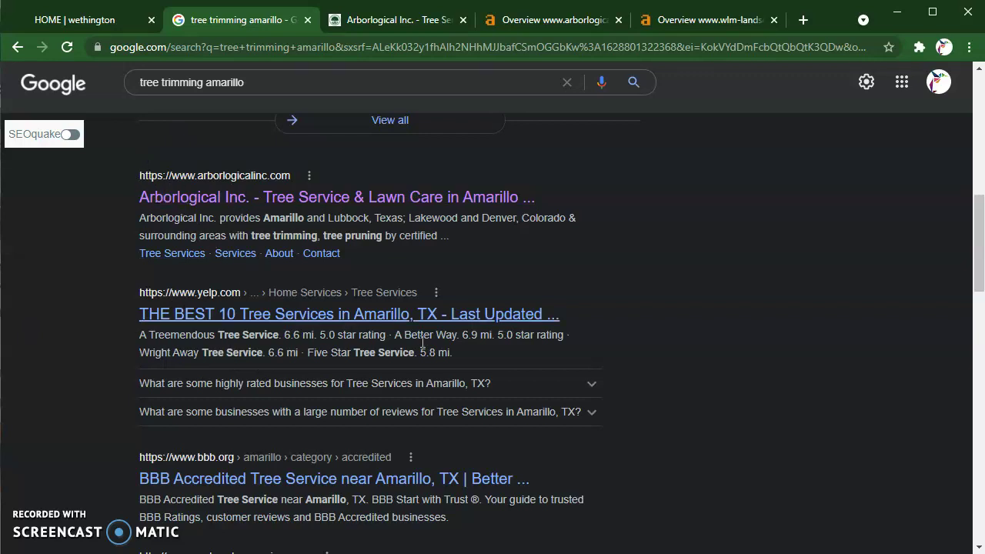
drag(132, 278, 594, 378)
drag(277, 88, 119, 87)
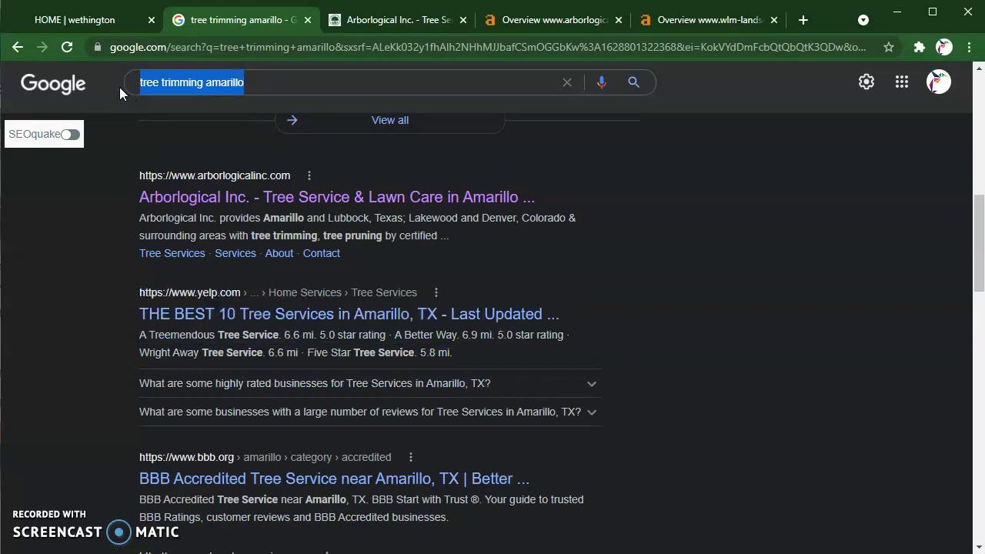
click(135, 93)
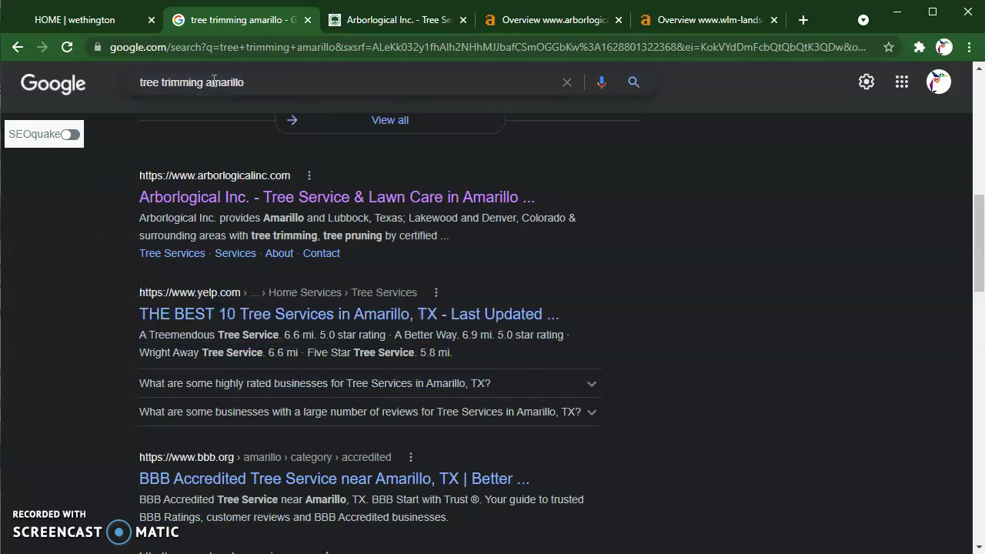
drag(122, 289, 669, 372)
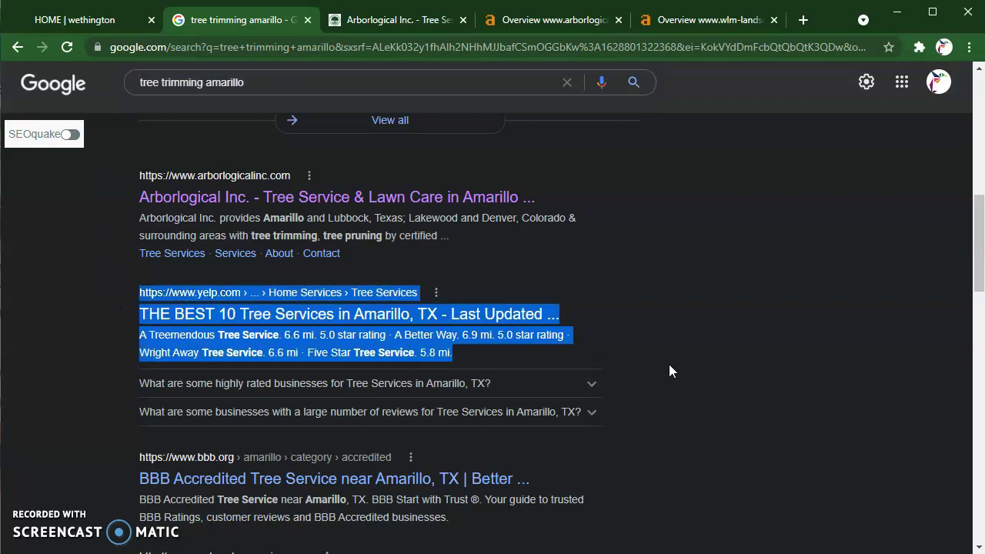
click(709, 340)
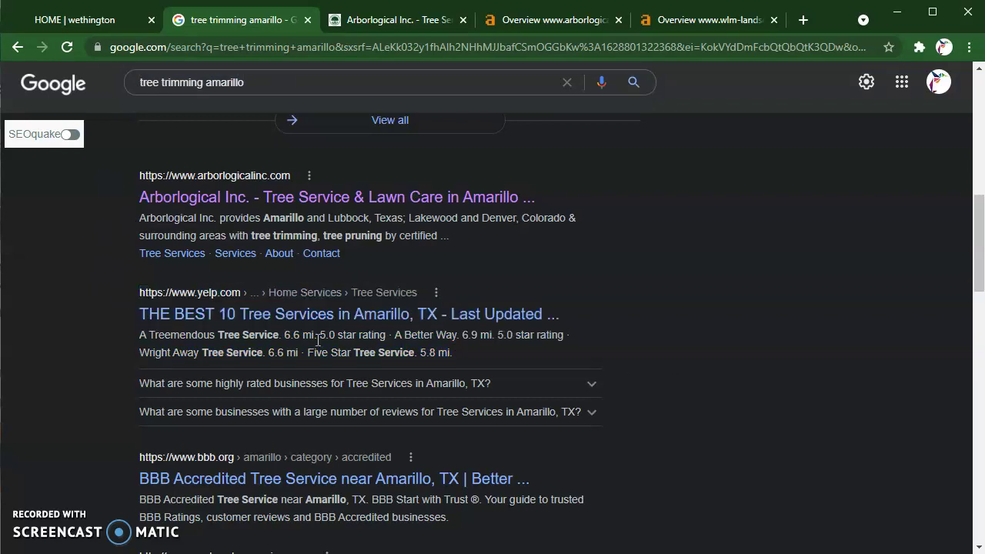
drag(134, 175, 666, 272)
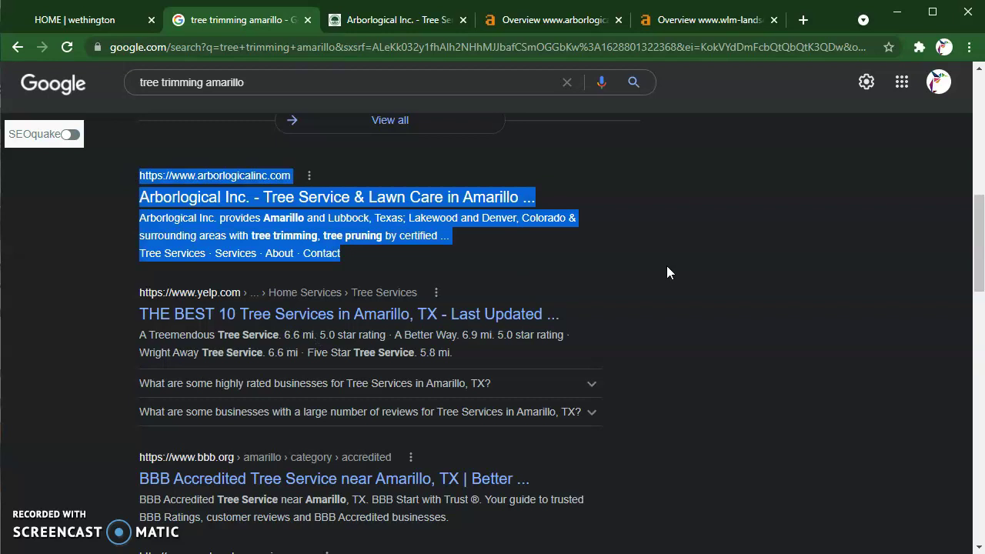
click(667, 272)
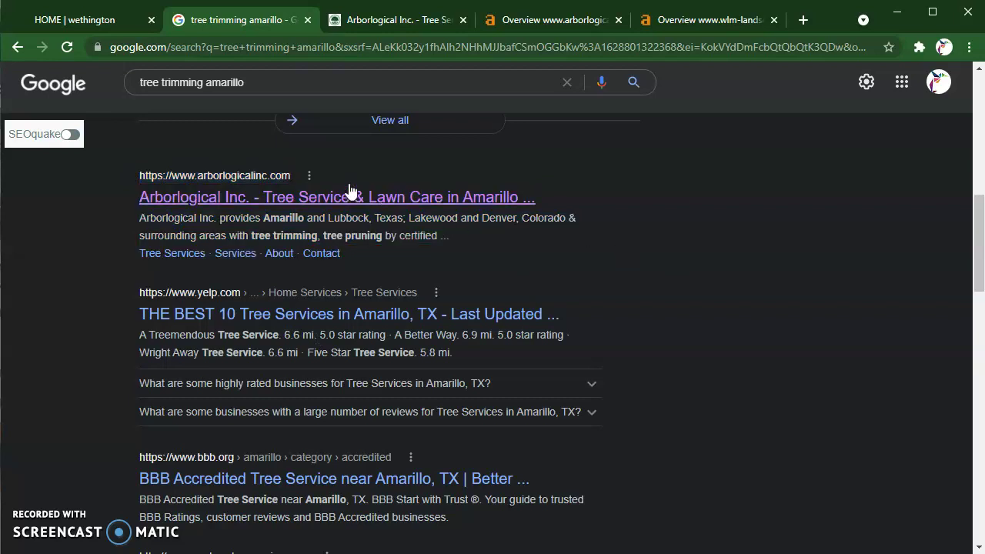
Step: Browse the Arborlogical Inc. homepage's Tree Care, Tree Removal and Lawn Service offerings, ending at the top
click(404, 31)
scroll(474, 350, down, 3)
scroll(471, 338, up, 2)
scroll(471, 337, down, 9)
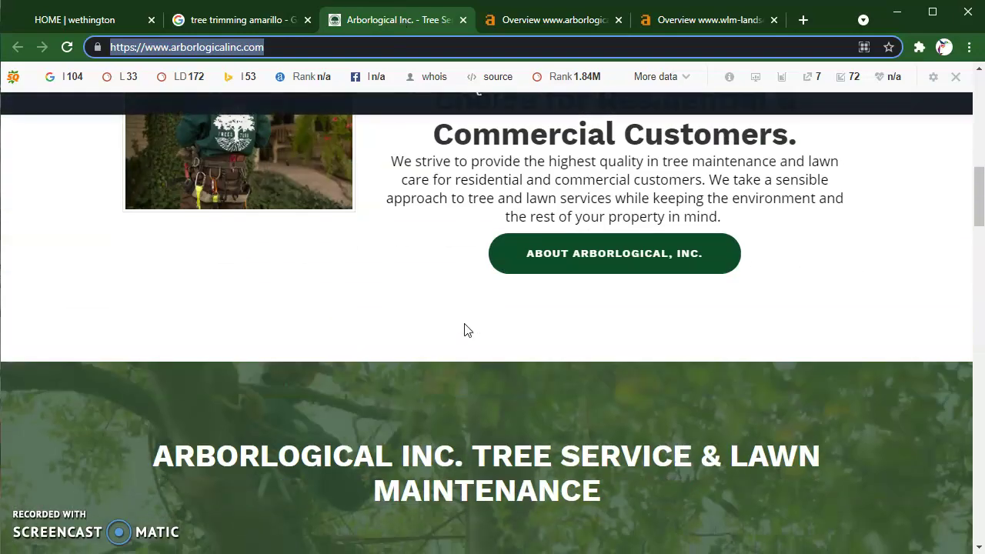
scroll(467, 330, down, 2)
scroll(450, 320, up, 5)
scroll(440, 322, down, 11)
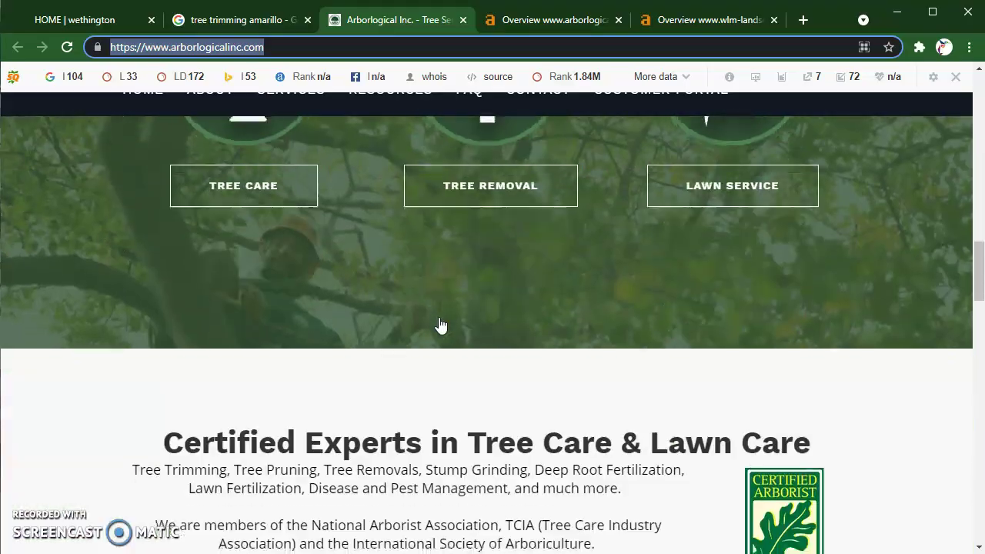
scroll(443, 322, down, 15)
scroll(445, 320, up, 3)
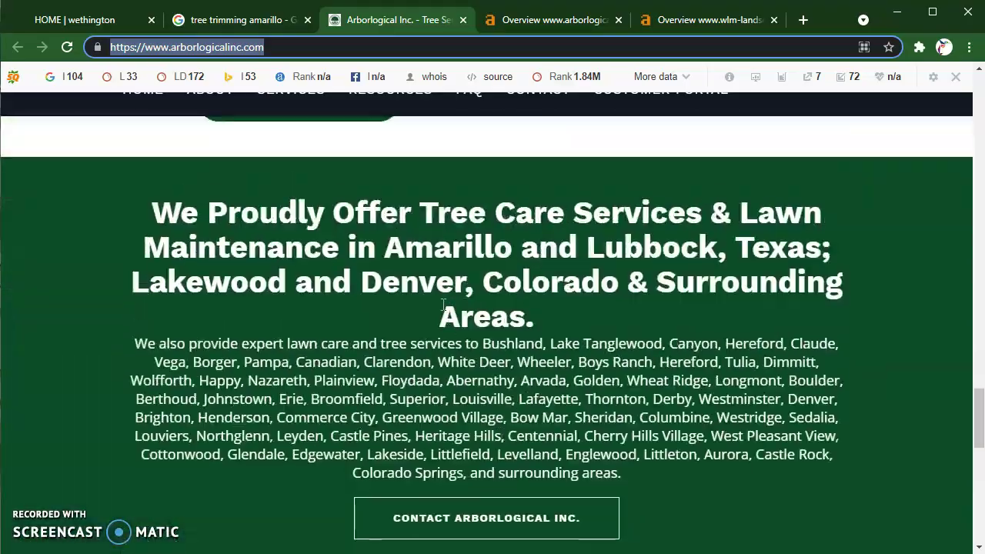
scroll(444, 305, down, 10)
scroll(539, 415, up, 13)
scroll(531, 431, up, 15)
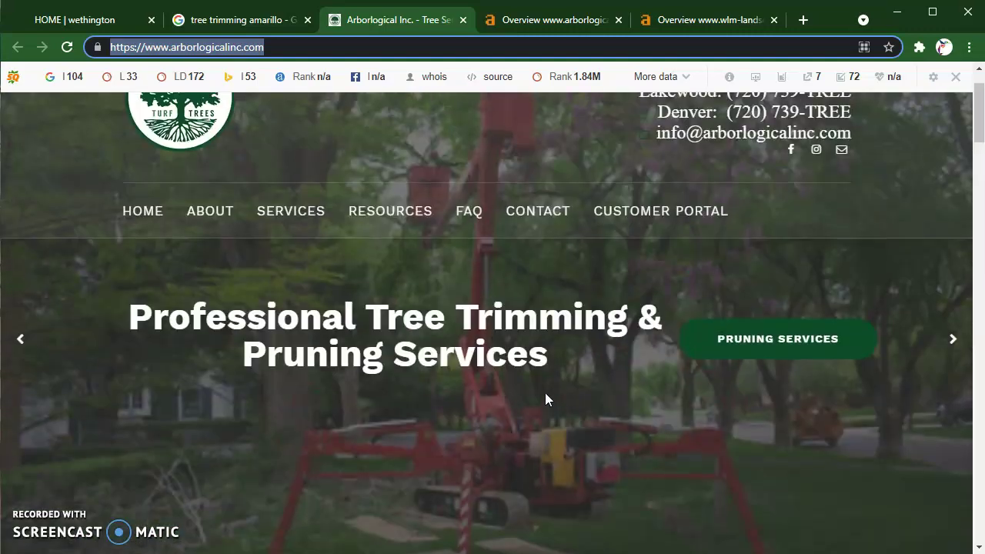
scroll(545, 362, up, 1)
scroll(543, 346, down, 9)
scroll(536, 337, up, 3)
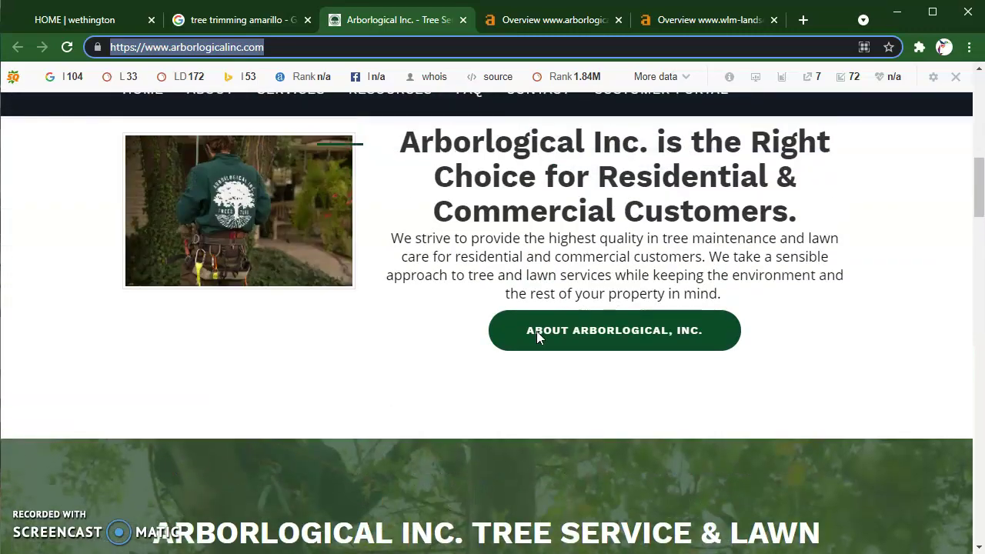
scroll(500, 308, down, 8)
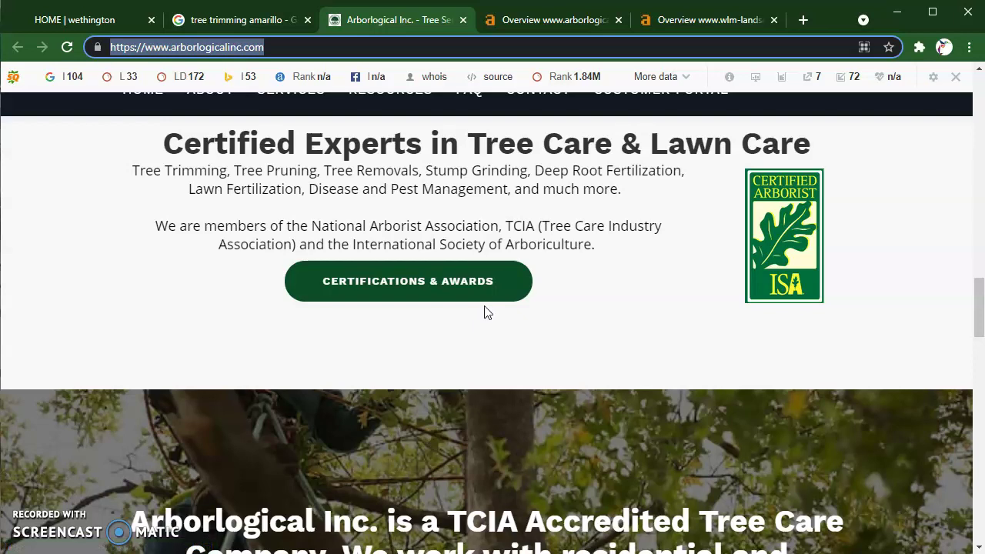
scroll(484, 311, down, 3)
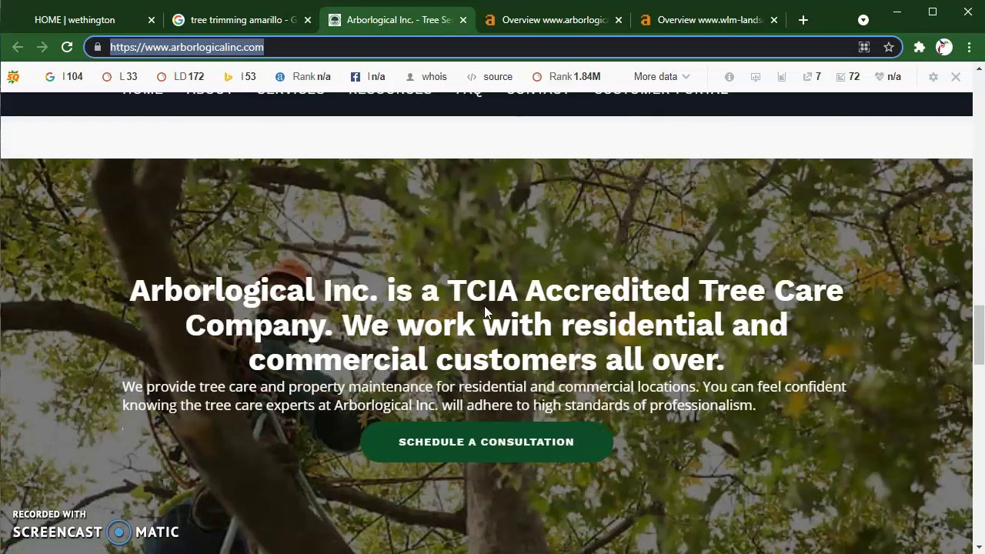
scroll(484, 312, down, 3)
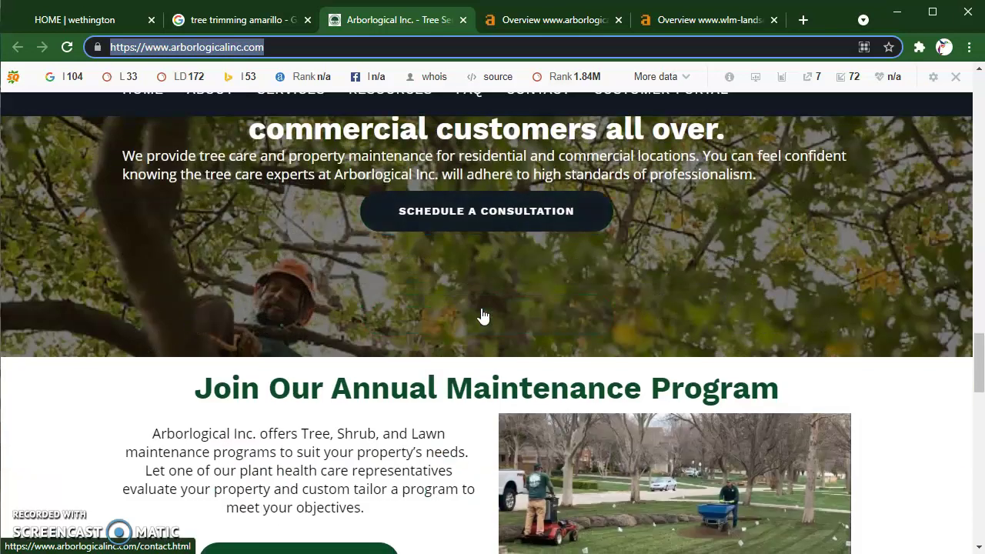
scroll(482, 316, up, 18)
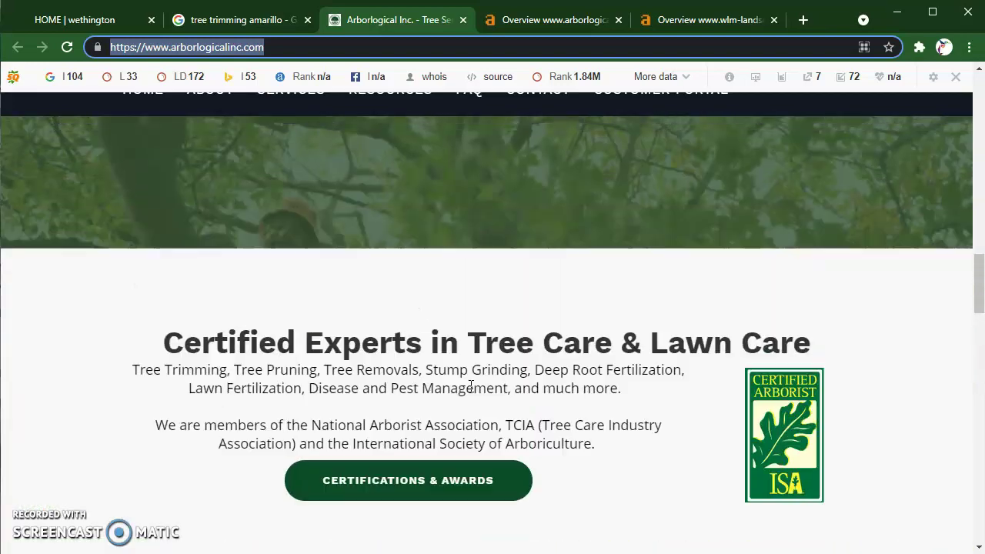
scroll(478, 393, up, 8)
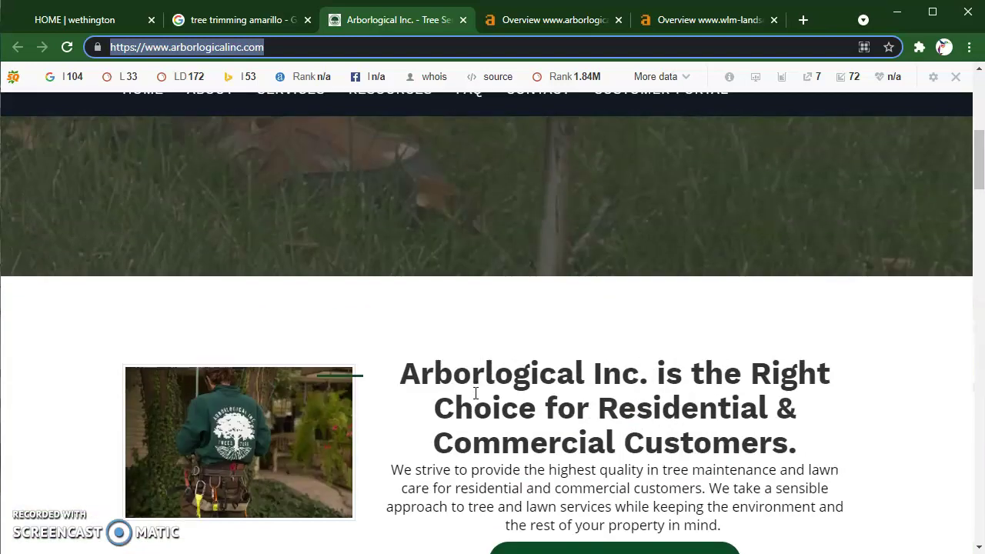
scroll(515, 429, down, 5)
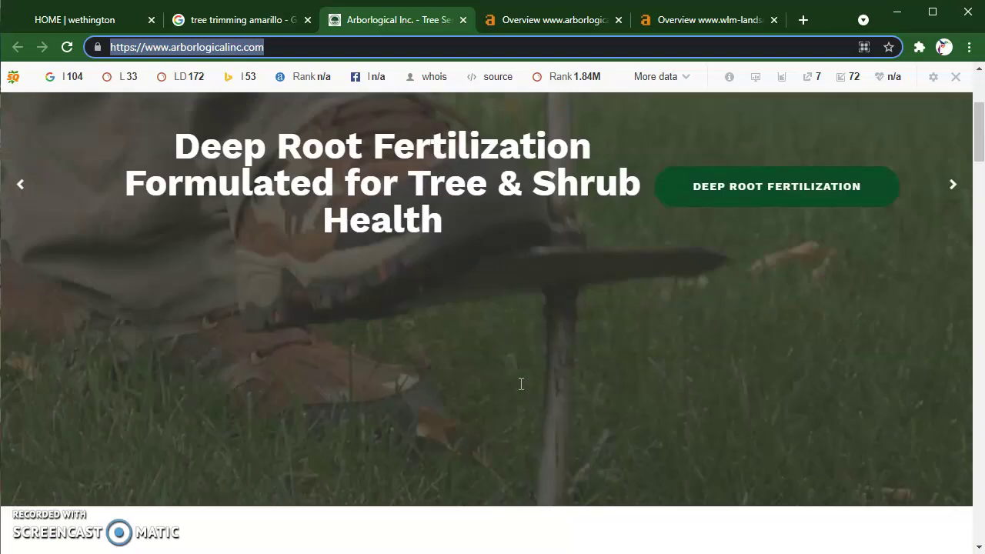
scroll(521, 384, down, 6)
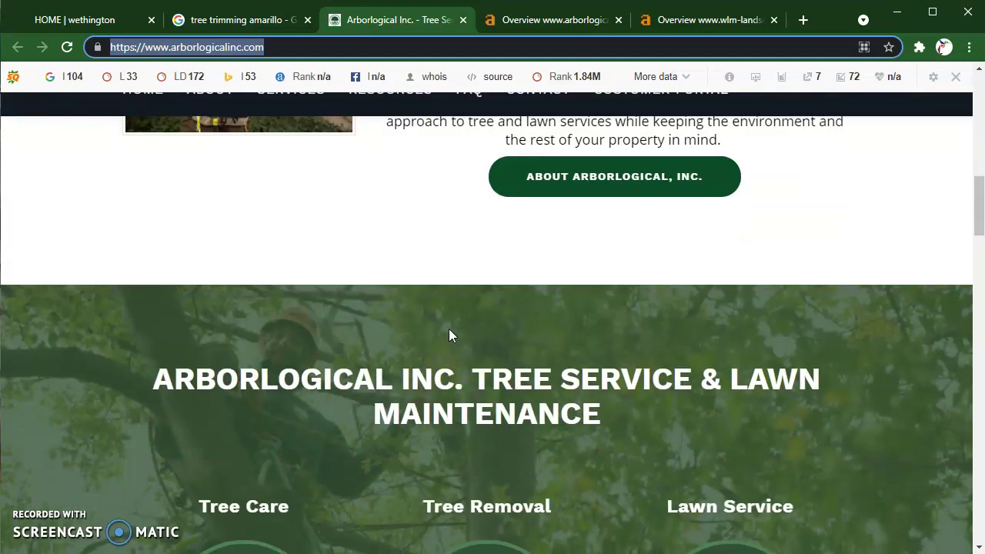
scroll(449, 329, down, 4)
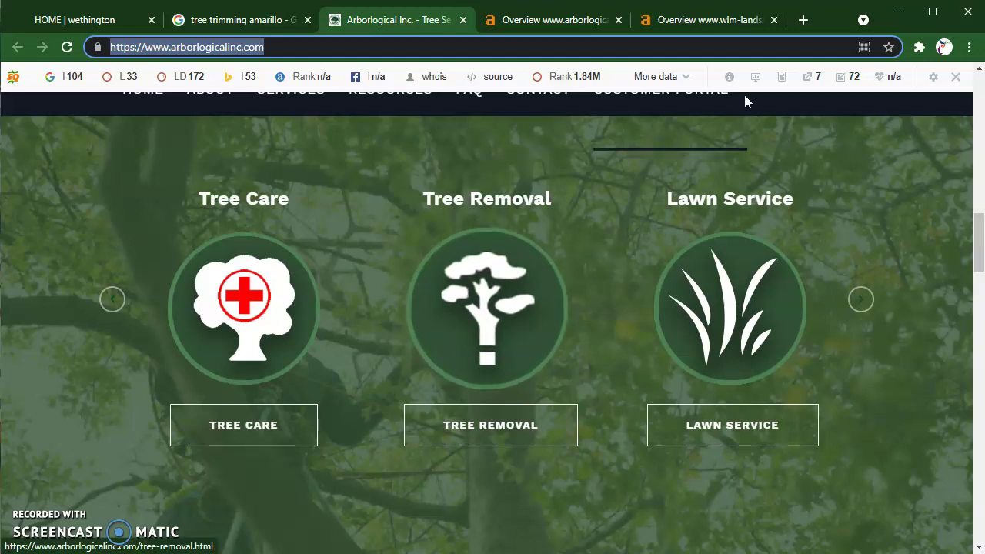
scroll(562, 349, up, 10)
scroll(557, 315, up, 3)
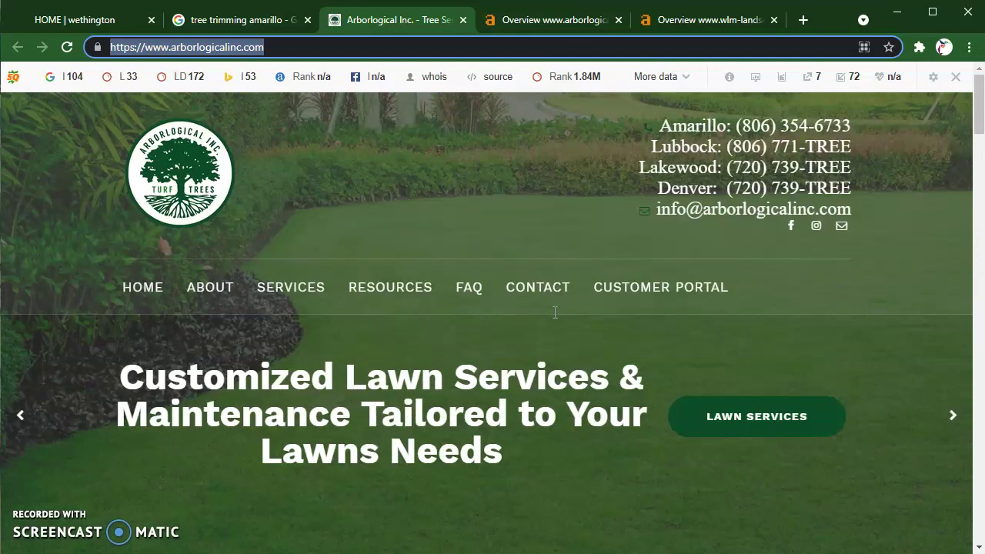
Step: Show the arborlogicalinc.com Ahrefs overview and highlight its metrics row and UR 22
click(584, 33)
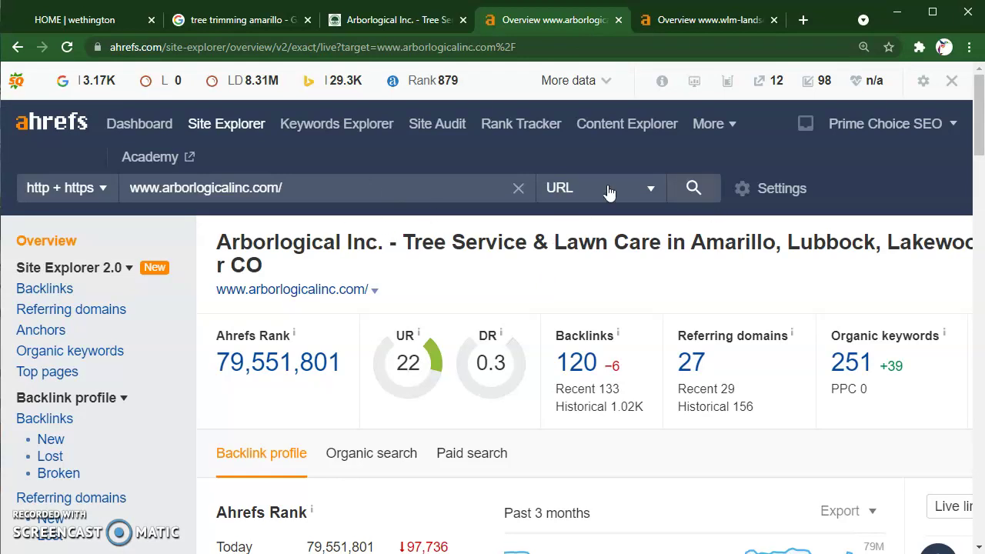
drag(374, 331, 837, 497)
click(673, 387)
drag(390, 331, 450, 404)
click(454, 405)
Step: Highlight the UR 22 and DR 0.3 ratings for discussion
drag(401, 332, 499, 369)
click(514, 406)
drag(401, 333, 499, 368)
click(501, 395)
drag(470, 330, 526, 387)
click(525, 387)
drag(391, 332, 513, 384)
click(531, 404)
Step: Highlight the 120 backlinks and 27 referring domains counts
drag(553, 342, 653, 429)
click(653, 428)
drag(551, 336, 651, 429)
click(650, 429)
drag(676, 336, 727, 433)
click(725, 429)
drag(555, 333, 644, 405)
click(645, 406)
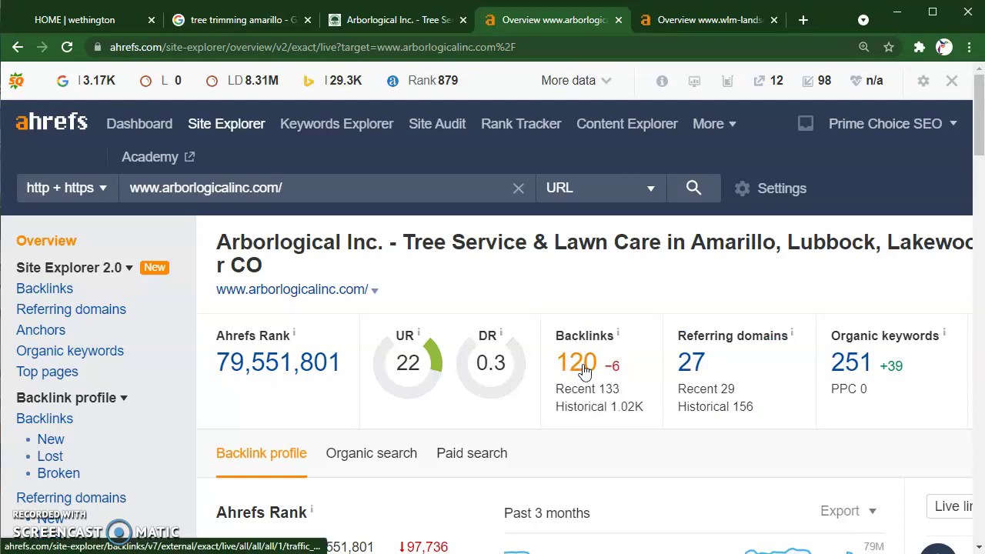
drag(612, 407, 646, 422)
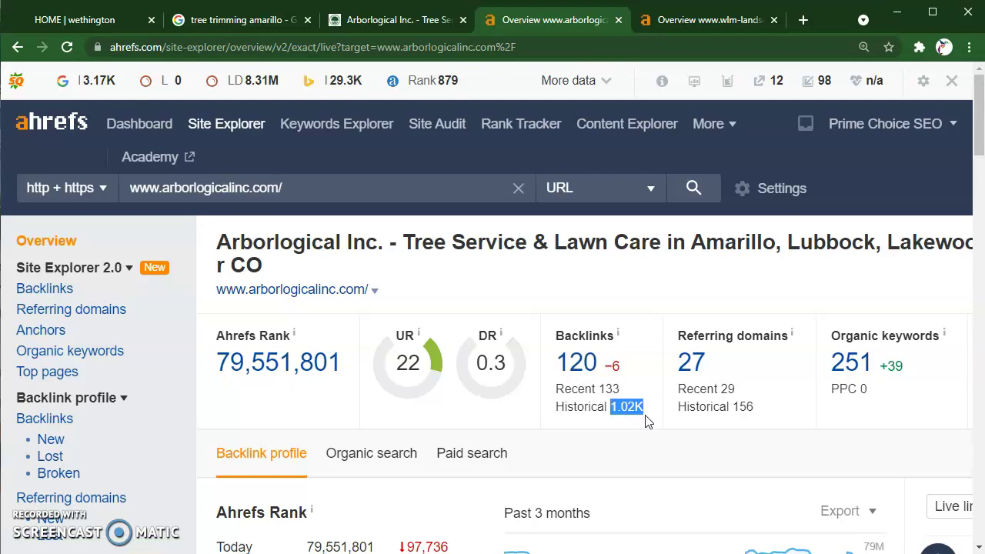
click(647, 422)
drag(478, 335, 517, 395)
click(528, 418)
drag(477, 328, 537, 385)
click(518, 385)
drag(555, 336, 655, 402)
click(659, 418)
drag(559, 338, 651, 416)
click(654, 424)
drag(556, 339, 649, 429)
click(649, 429)
drag(468, 359, 528, 413)
click(528, 413)
drag(681, 336, 777, 422)
click(788, 426)
drag(834, 338, 902, 419)
click(902, 420)
click(863, 364)
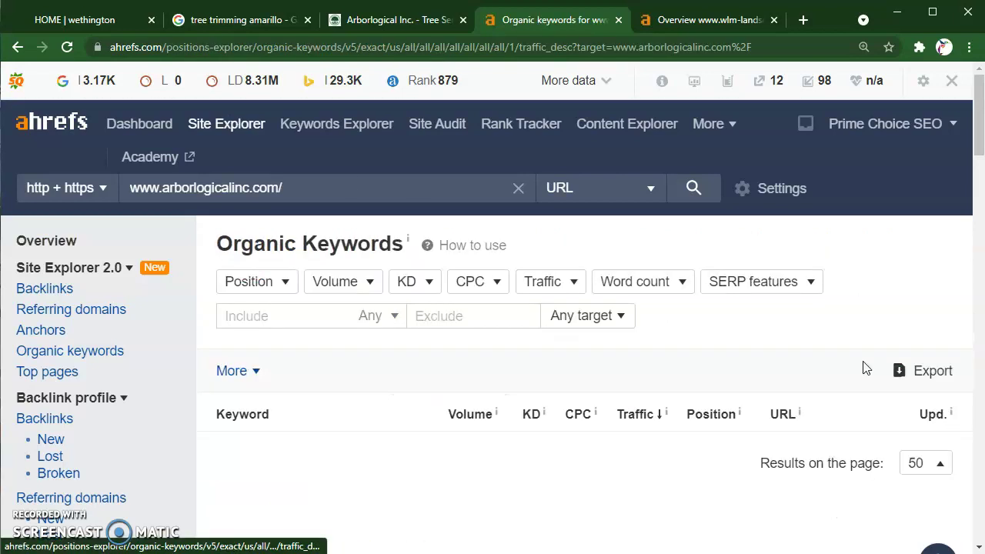
scroll(639, 369, down, 2)
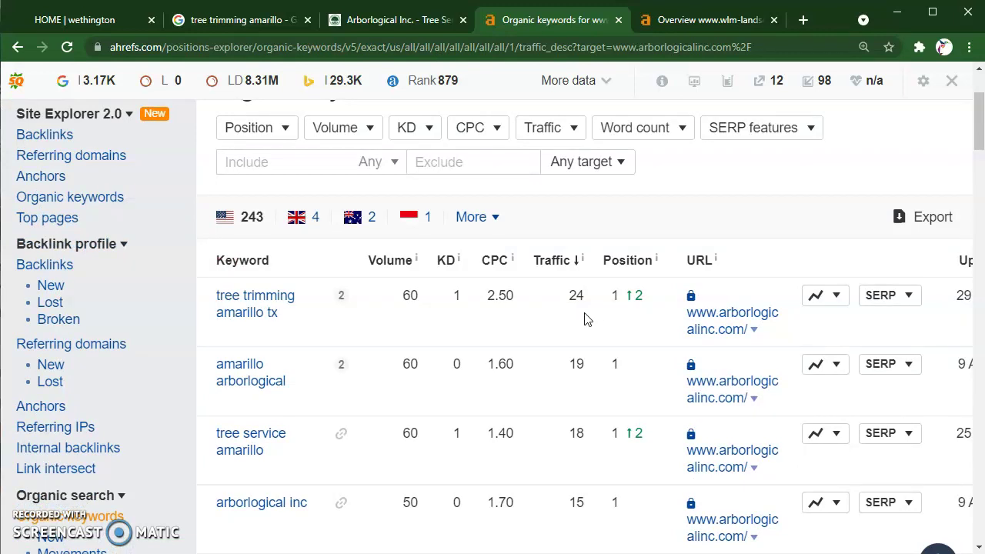
drag(211, 300, 352, 334)
click(216, 324)
double_click(616, 300)
double_click(408, 298)
click(399, 317)
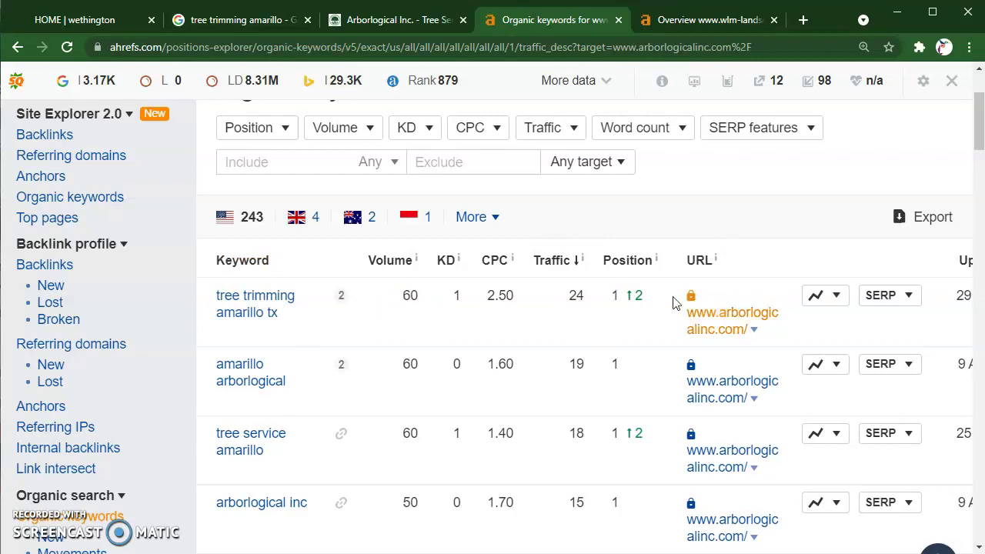
scroll(603, 311, down, 3)
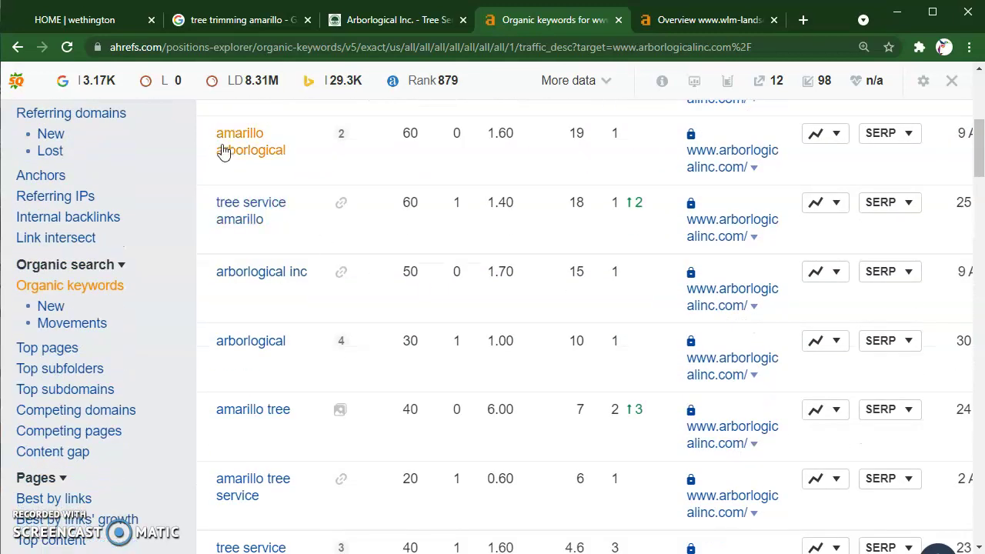
drag(387, 135, 440, 135)
drag(643, 131, 597, 134)
drag(206, 222, 275, 234)
drag(343, 252, 420, 203)
drag(604, 208, 613, 228)
scroll(613, 229, down, 1)
drag(216, 204, 297, 211)
click(424, 222)
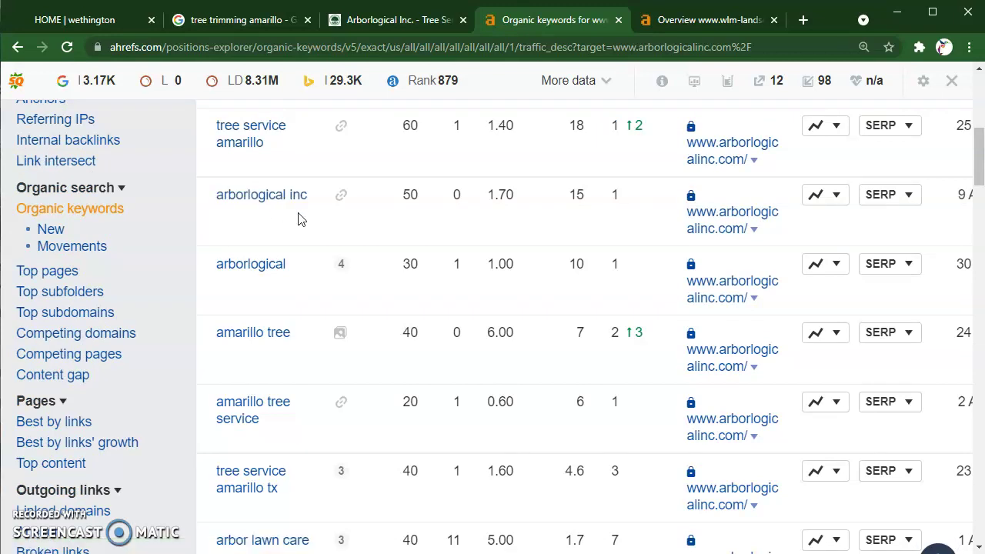
drag(206, 205, 618, 222)
click(282, 224)
scroll(376, 246, down, 1)
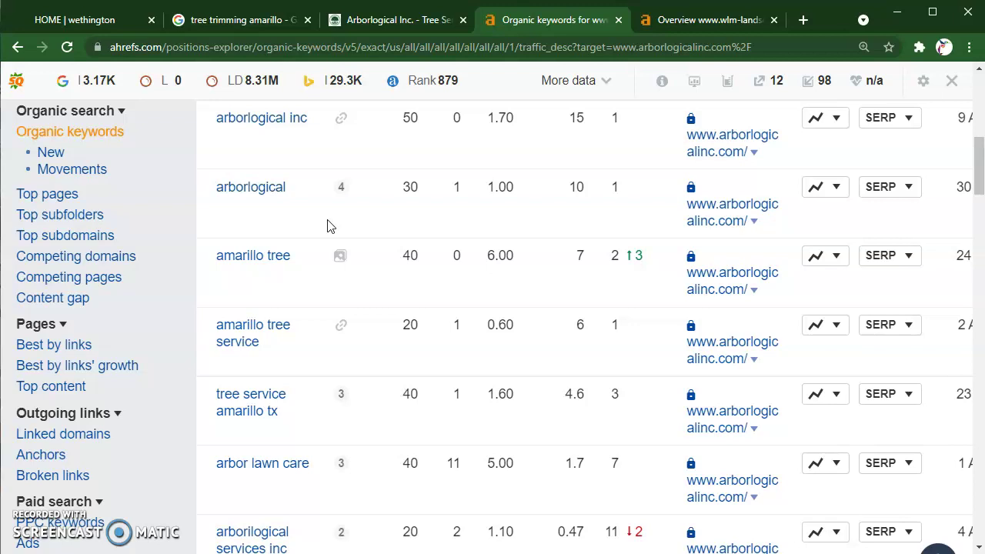
scroll(327, 226, down, 1)
triple_click(331, 185)
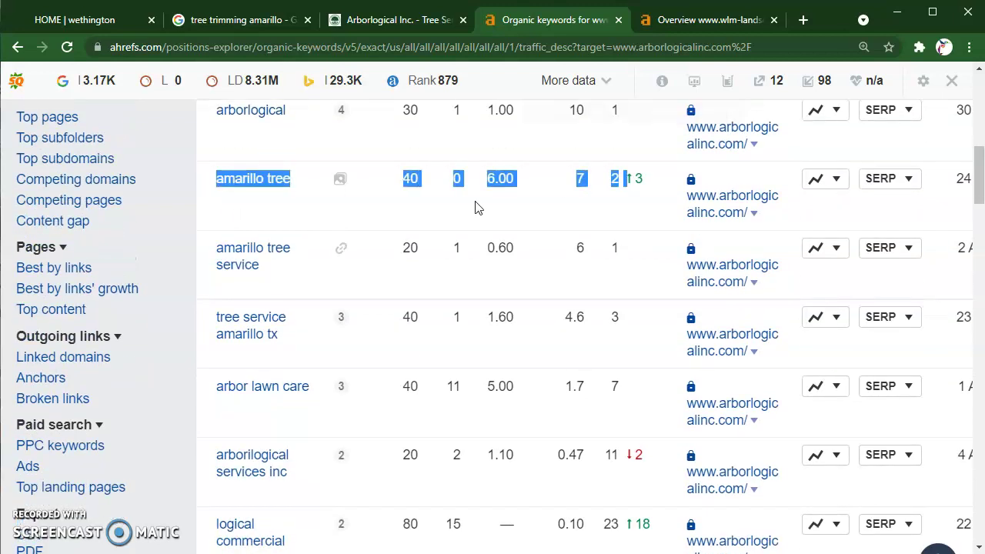
click(475, 208)
scroll(282, 197, down, 1)
drag(205, 172, 521, 213)
click(462, 214)
drag(286, 194, 218, 162)
click(282, 191)
drag(281, 191, 218, 168)
drag(311, 265, 218, 237)
click(396, 204)
drag(401, 171, 443, 179)
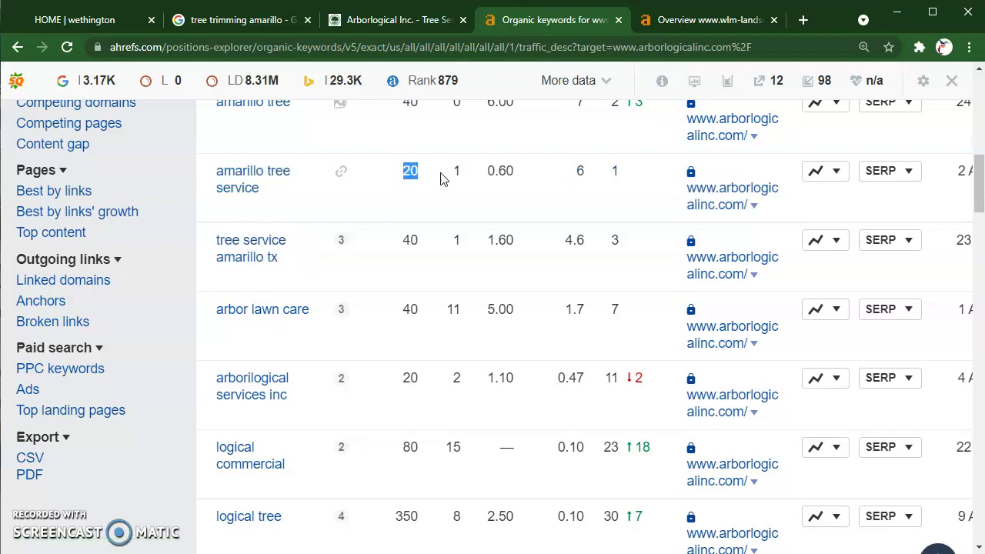
drag(419, 253, 398, 255)
click(388, 264)
scroll(281, 233, up, 2)
drag(205, 136, 270, 131)
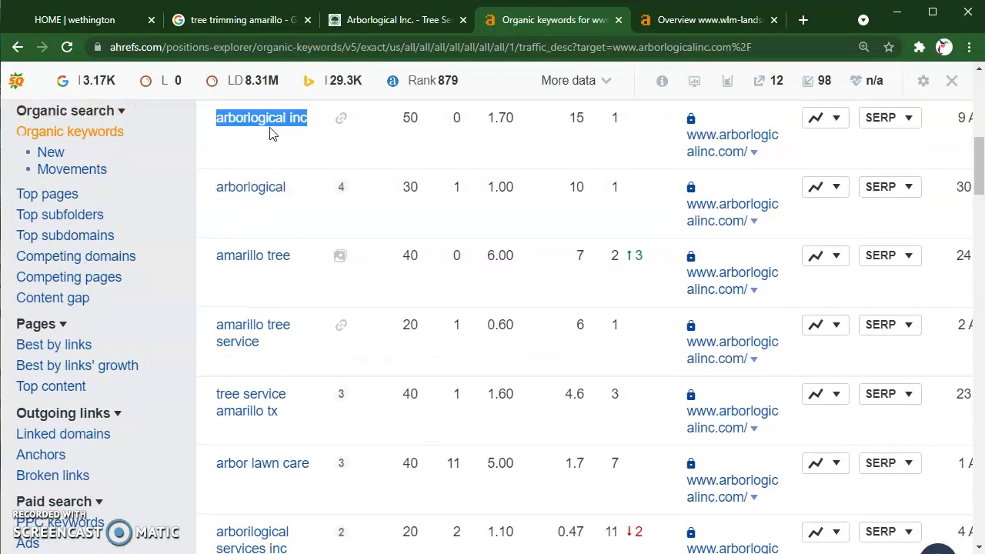
click(419, 216)
scroll(398, 285, down, 6)
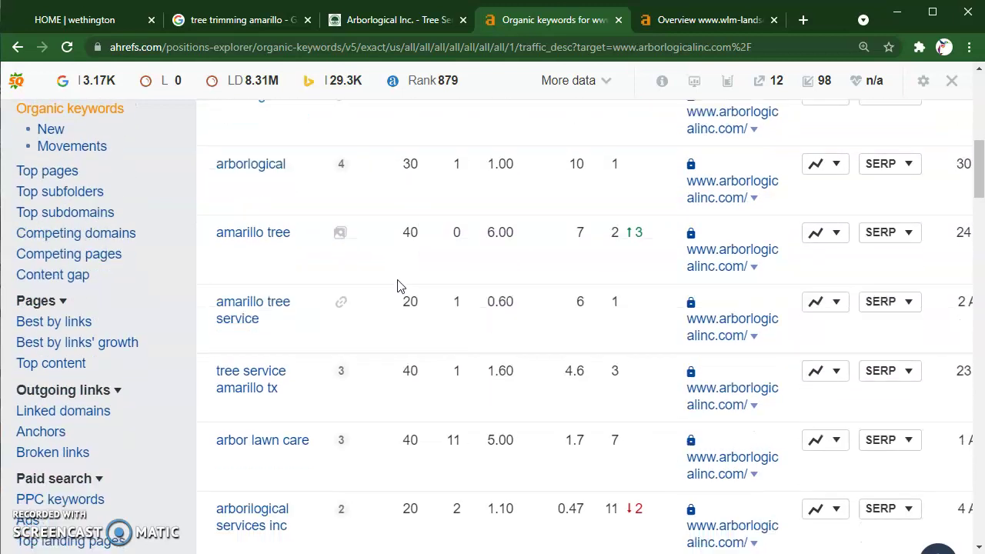
scroll(398, 286, down, 5)
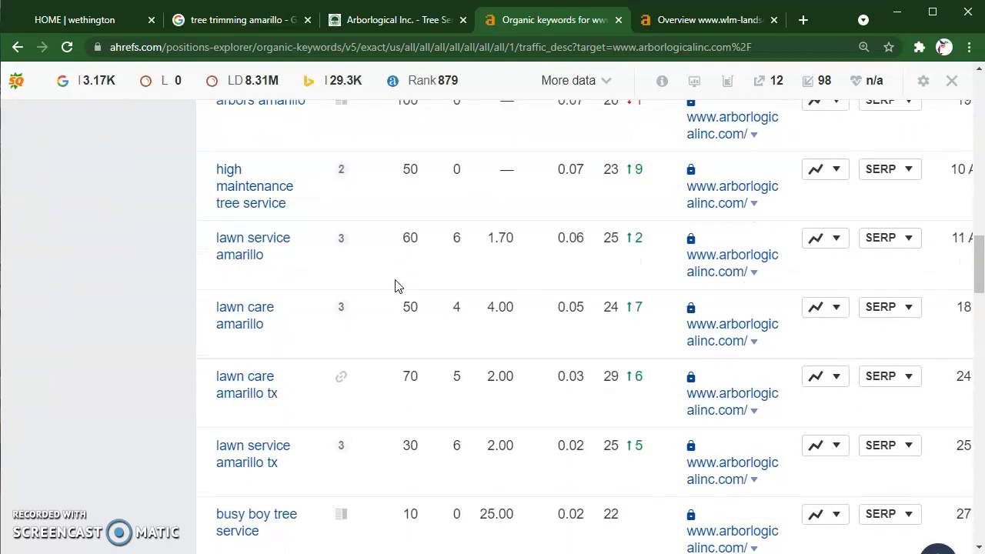
scroll(365, 293, down, 1)
scroll(365, 293, up, 1)
drag(287, 204, 208, 176)
click(403, 214)
drag(308, 210, 214, 169)
click(410, 208)
drag(337, 212, 209, 165)
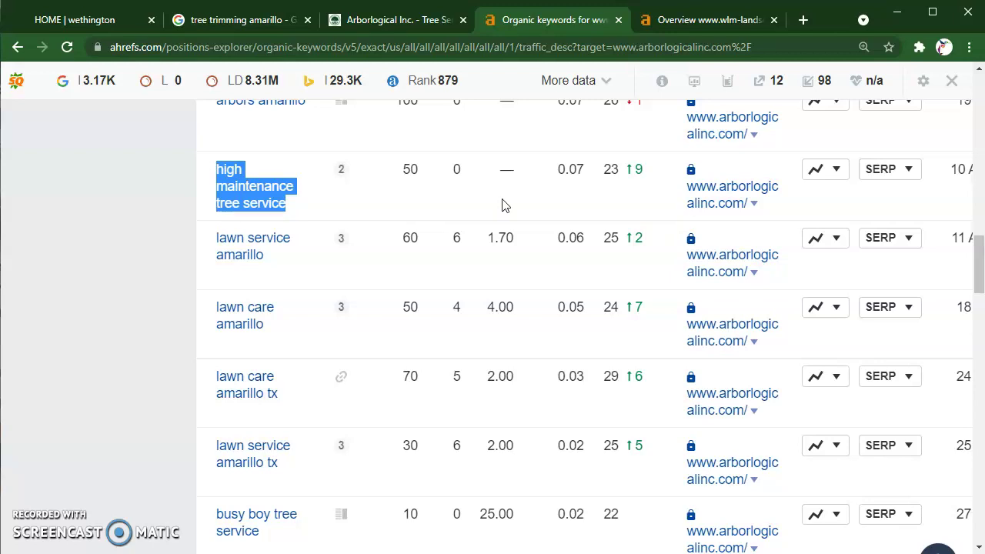
scroll(502, 205, up, 7)
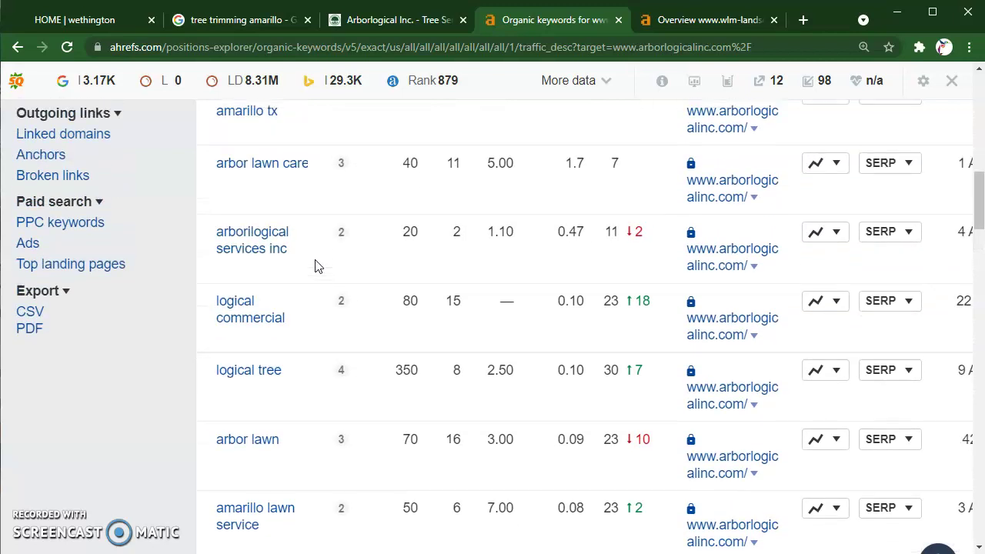
scroll(315, 265, up, 2)
drag(315, 266, 214, 251)
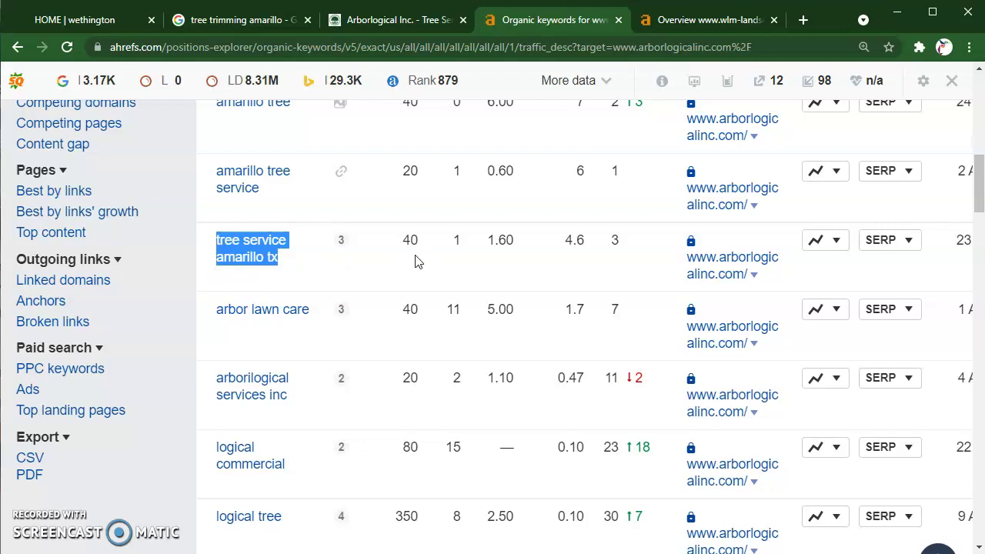
scroll(651, 269, up, 10)
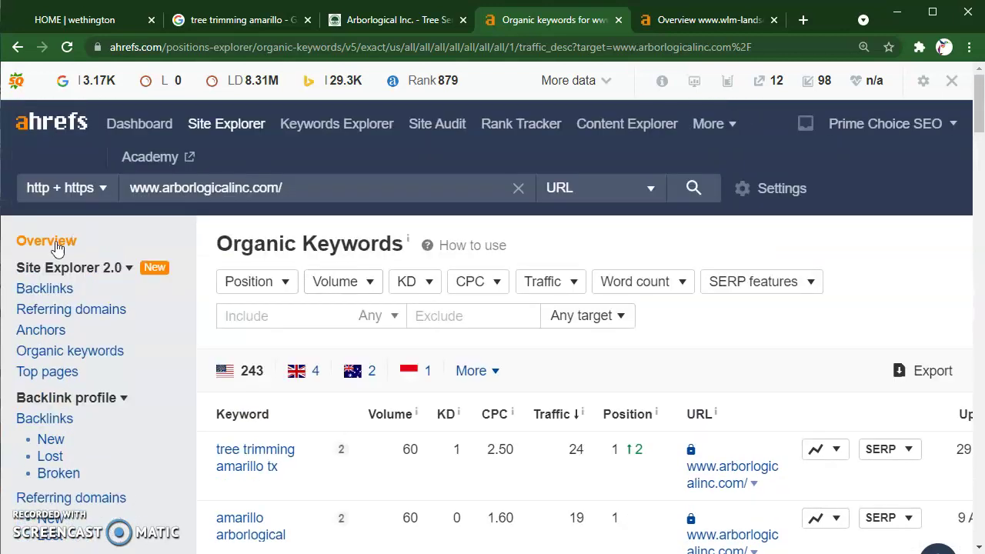
Step: Review wlm-landscape.com's overview backlinks, then open its 6 organic keywords
click(31, 245)
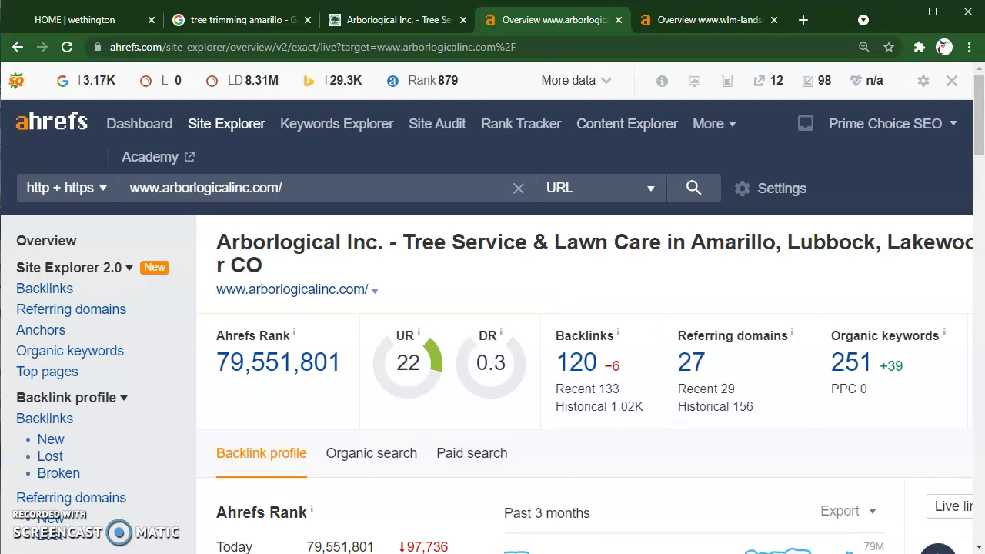
click(706, 9)
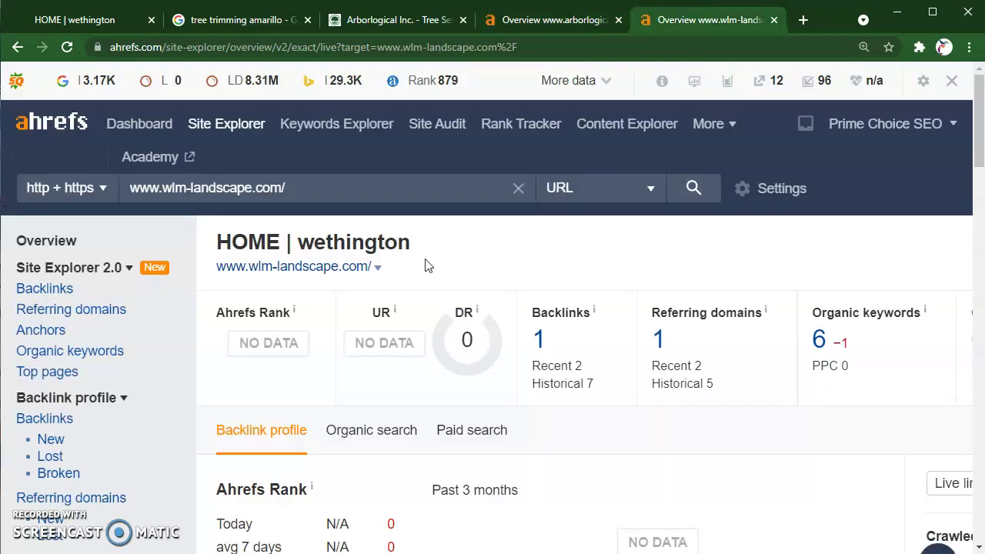
scroll(451, 301, down, 1)
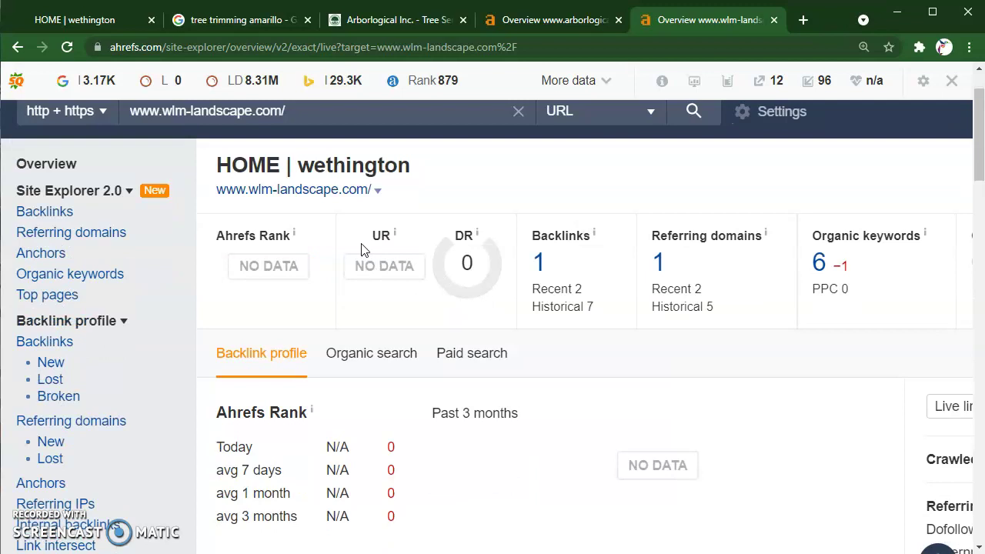
drag(516, 224, 608, 324)
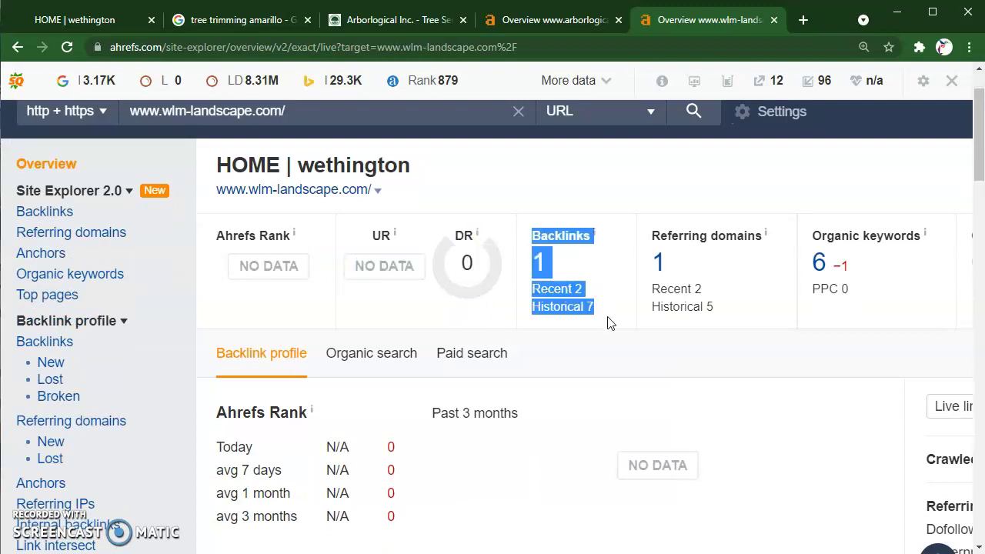
click(788, 304)
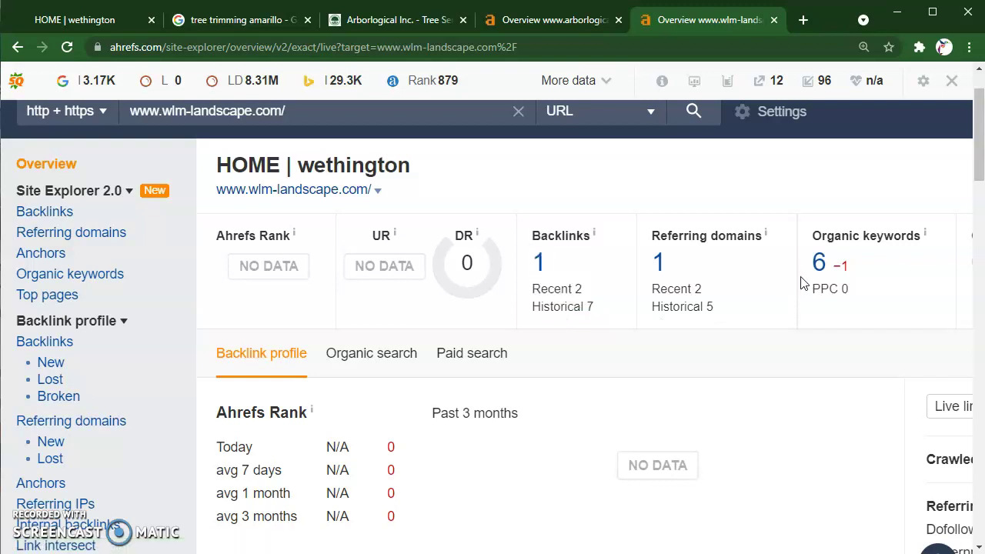
click(818, 263)
scroll(616, 383, down, 3)
Step: Highlight wlm-landscape.com's keyword 'landscaping amarillo tx' and its position 42
scroll(600, 385, down, 3)
scroll(577, 387, up, 4)
scroll(508, 391, down, 2)
drag(203, 281, 344, 312)
click(344, 312)
drag(599, 281, 610, 281)
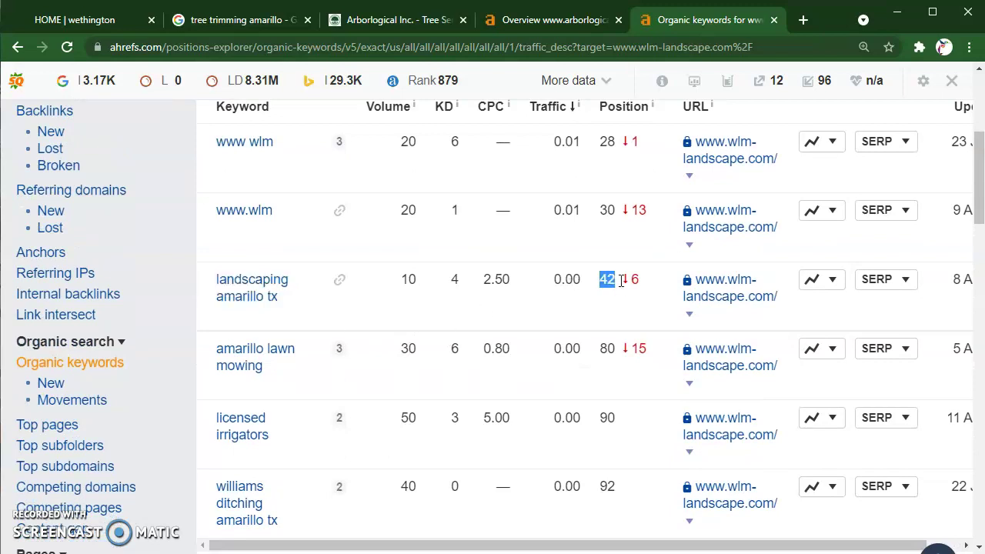
scroll(622, 281, down, 2)
drag(211, 272, 459, 275)
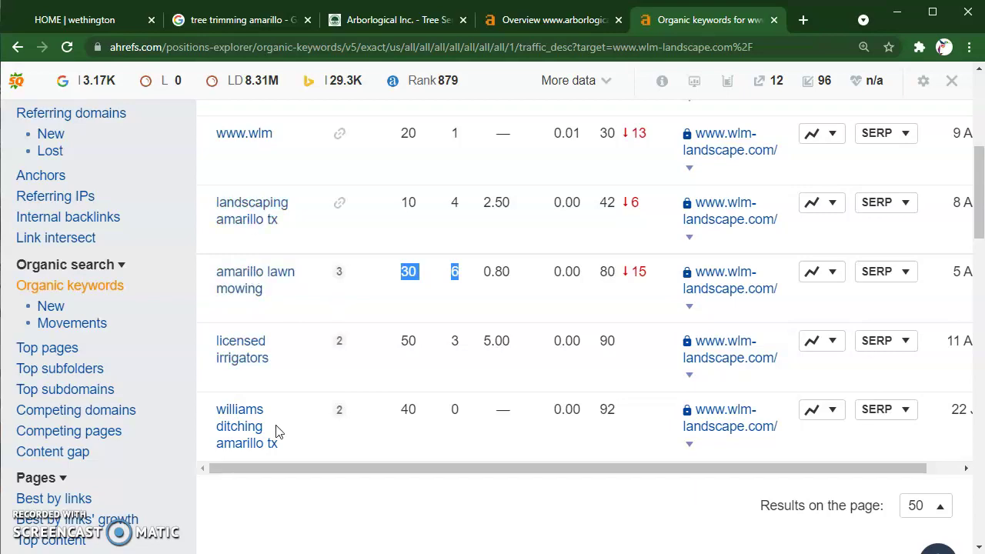
scroll(279, 433, up, 4)
Step: Open arborlogicalinc.com's 251 organic keywords and highlight a volume of 60
click(528, 25)
scroll(393, 318, down, 3)
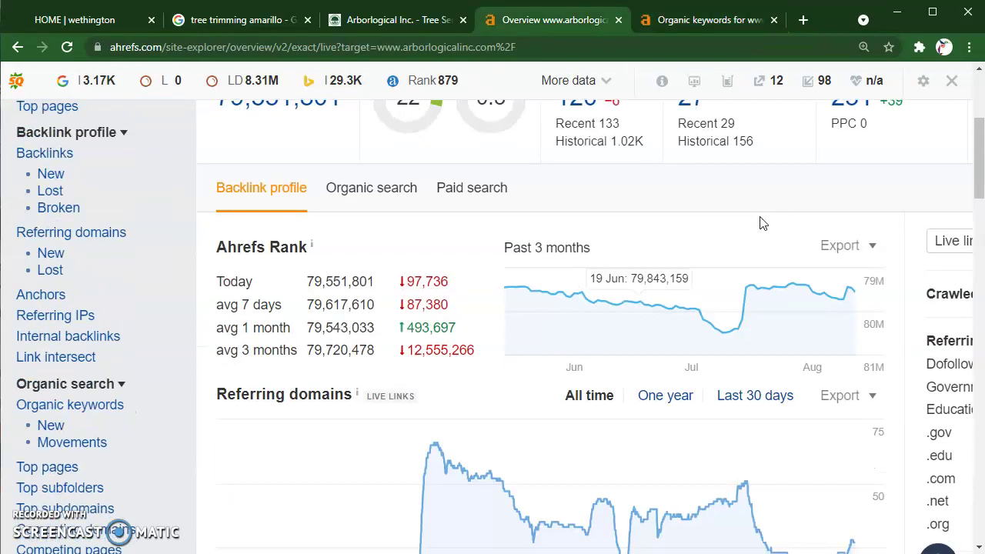
scroll(761, 223, up, 2)
click(852, 248)
scroll(330, 280, down, 3)
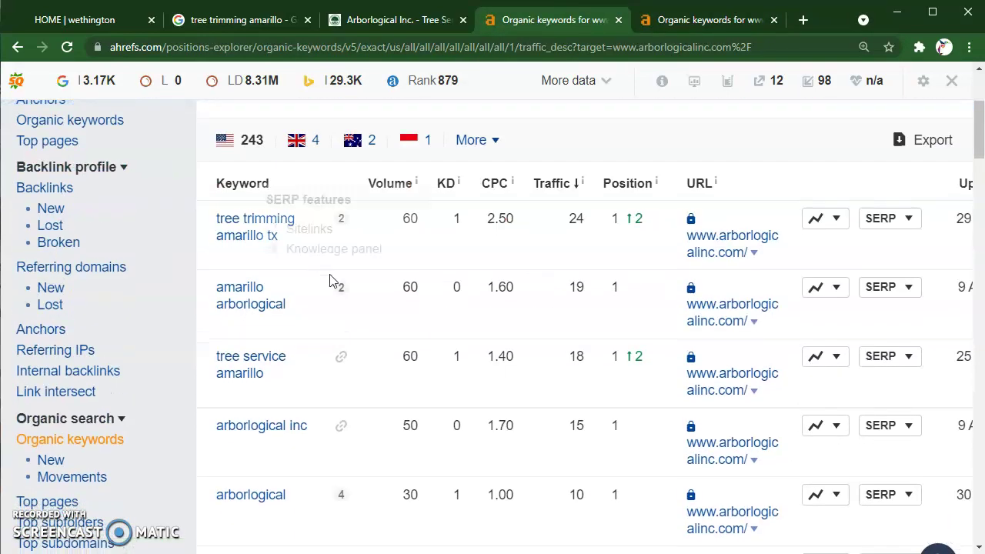
scroll(268, 201, down, 1)
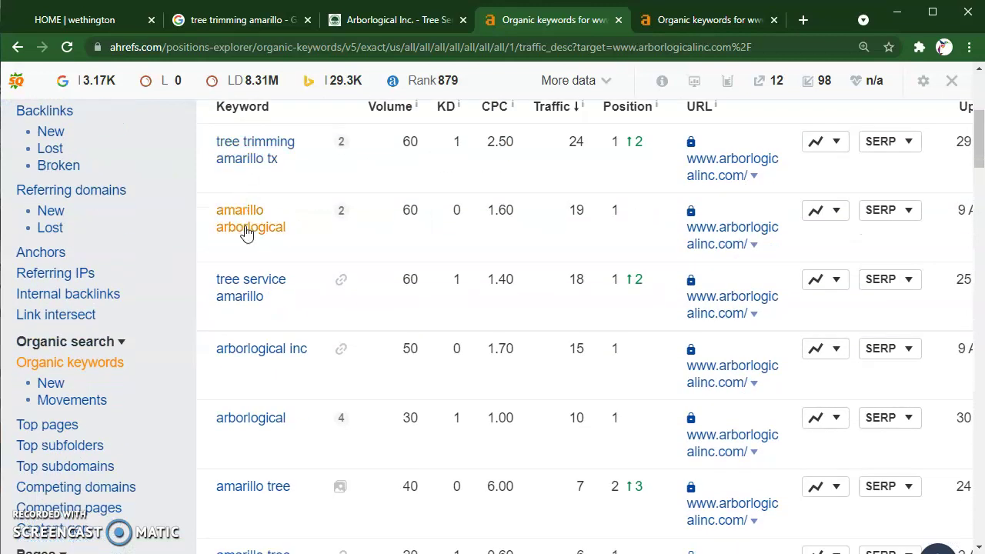
drag(403, 150, 433, 146)
click(407, 142)
Step: Return wlm-landscape.com's tab to its overview: DR 0, 1 backlink, 1 referring domain
click(707, 23)
scroll(498, 345, up, 1)
scroll(424, 266, down, 2)
scroll(424, 266, up, 2)
click(66, 164)
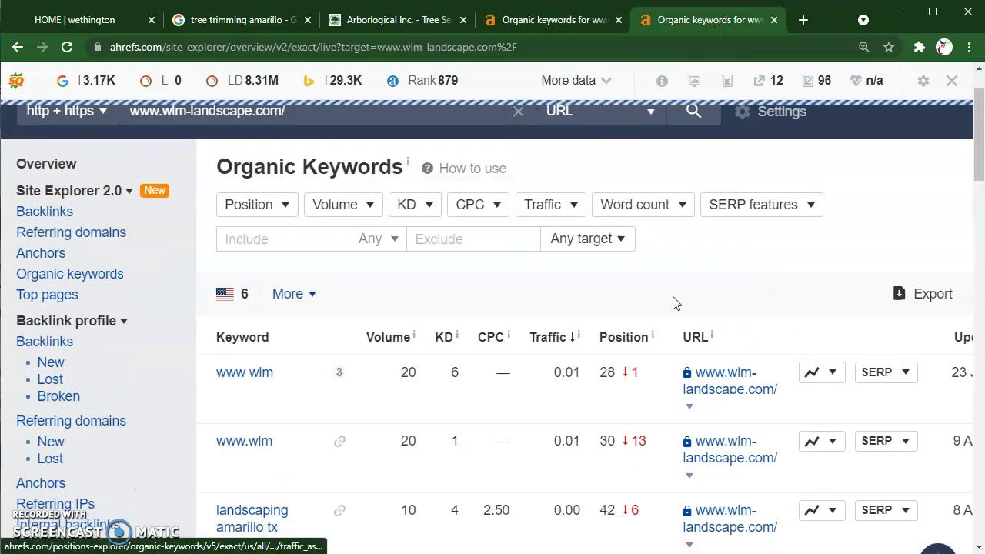
scroll(603, 362, down, 2)
scroll(602, 362, up, 2)
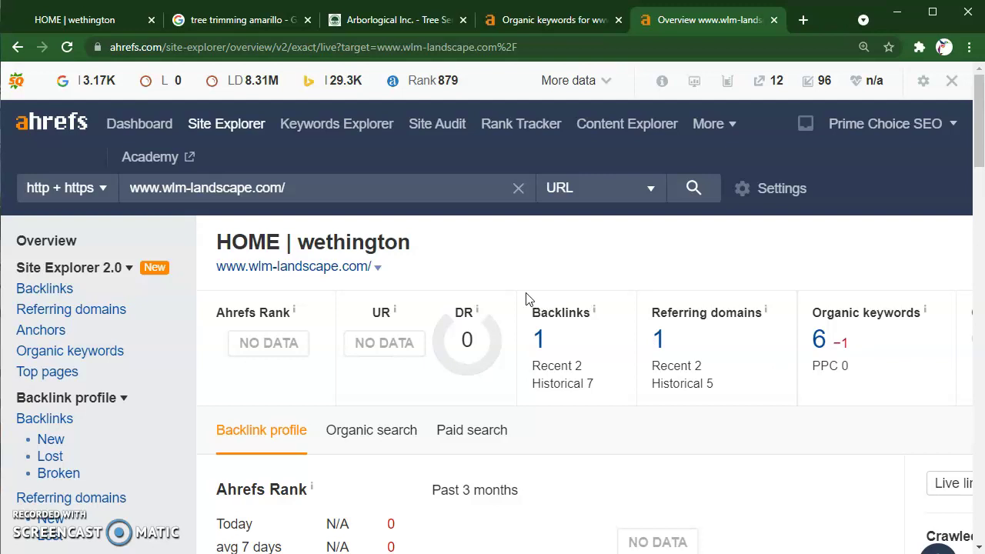
drag(533, 311, 622, 391)
click(604, 260)
click(85, 19)
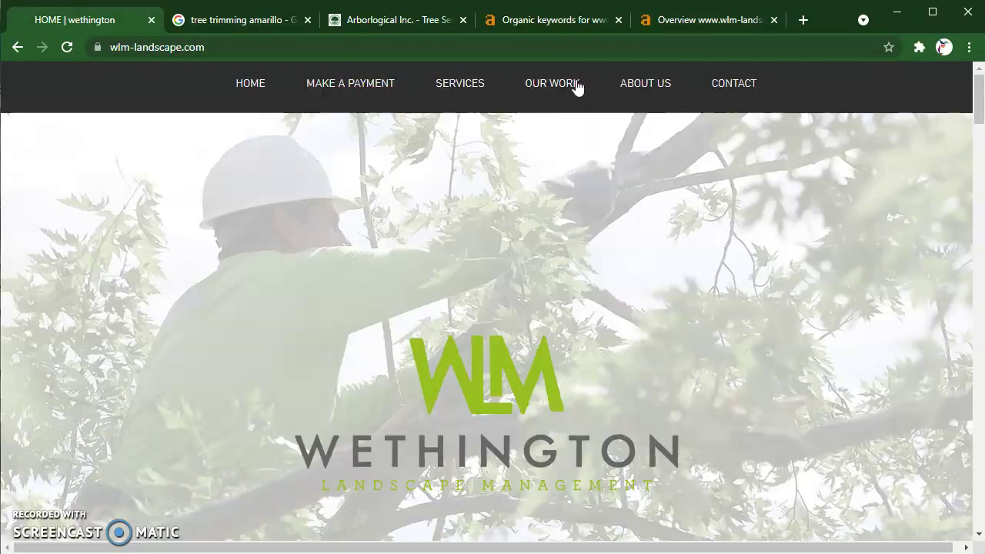
click(696, 22)
drag(801, 302, 861, 388)
click(861, 388)
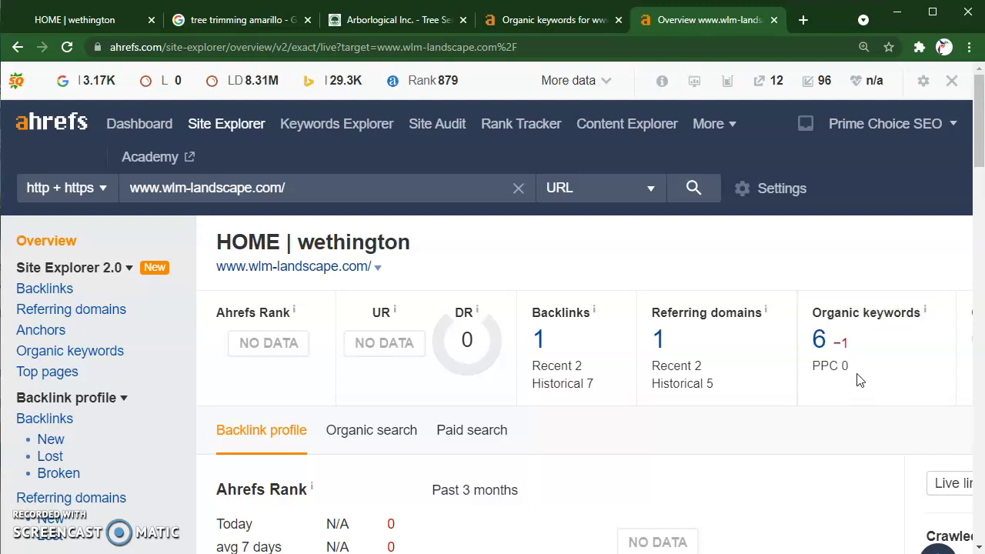
drag(521, 309, 605, 396)
click(607, 399)
Step: Show the 'tree trimming amarillo' Google results, led by Tope's Tree Trimming & Landscaping
click(248, 25)
scroll(460, 329, up, 6)
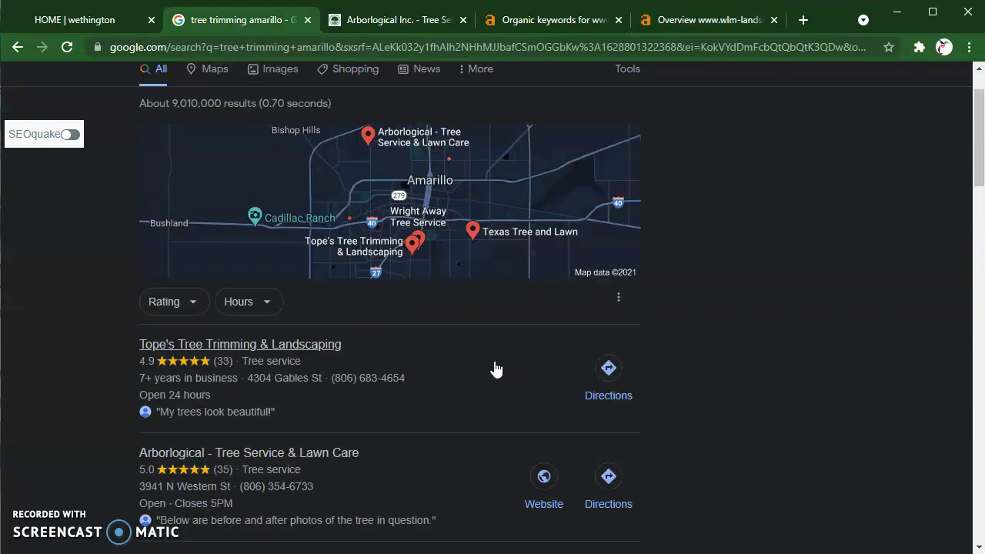
scroll(460, 330, down, 1)
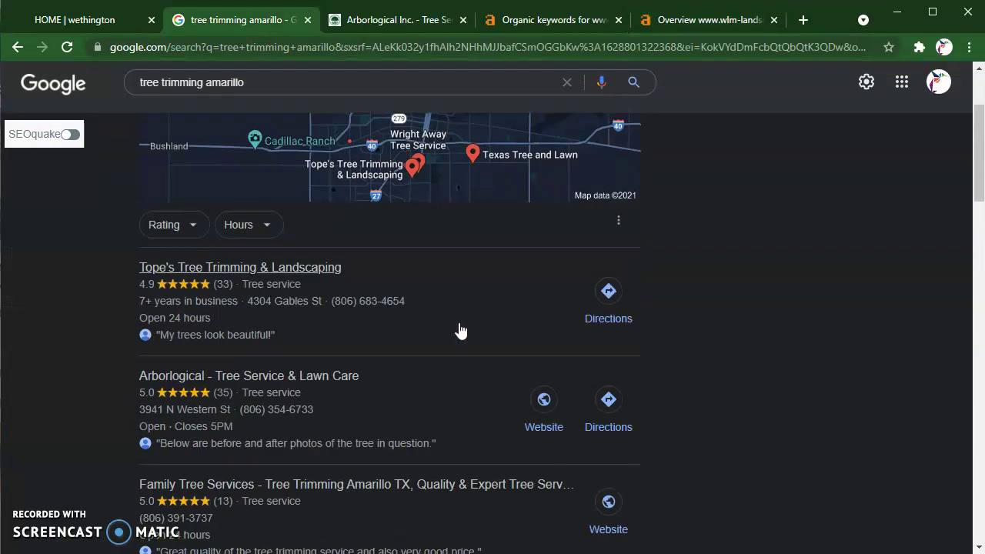
scroll(454, 396, up, 1)
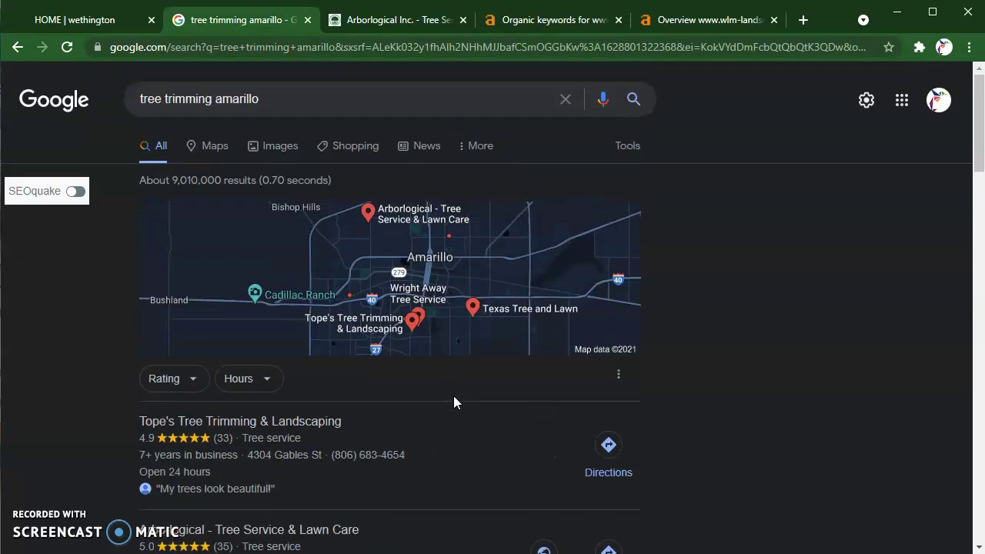